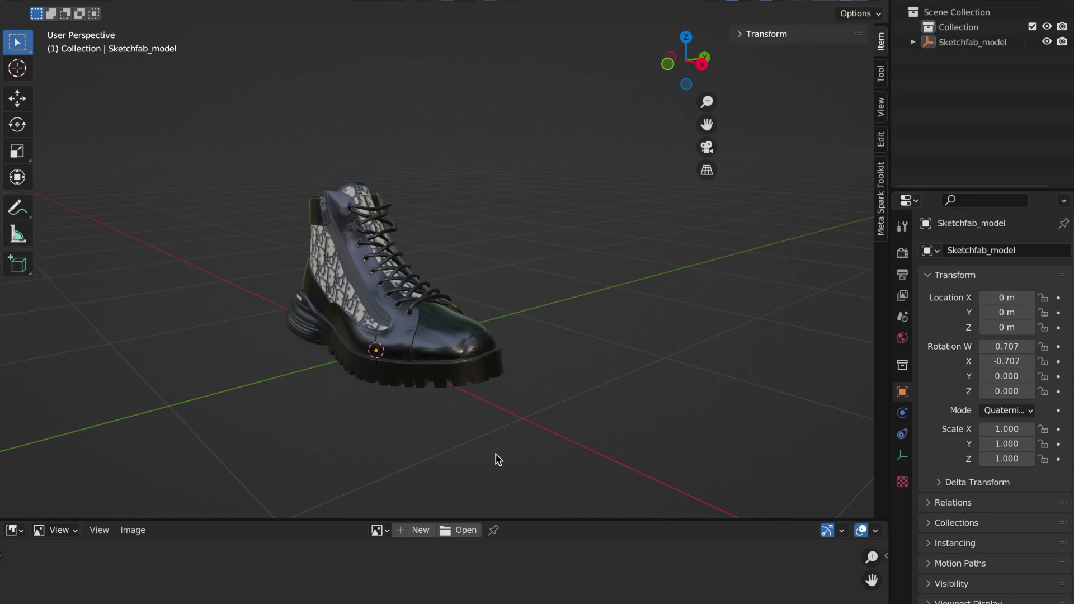
# Orbit the view around the imported boot to inspect it from front, side and above
pyautogui.press('KP_1')
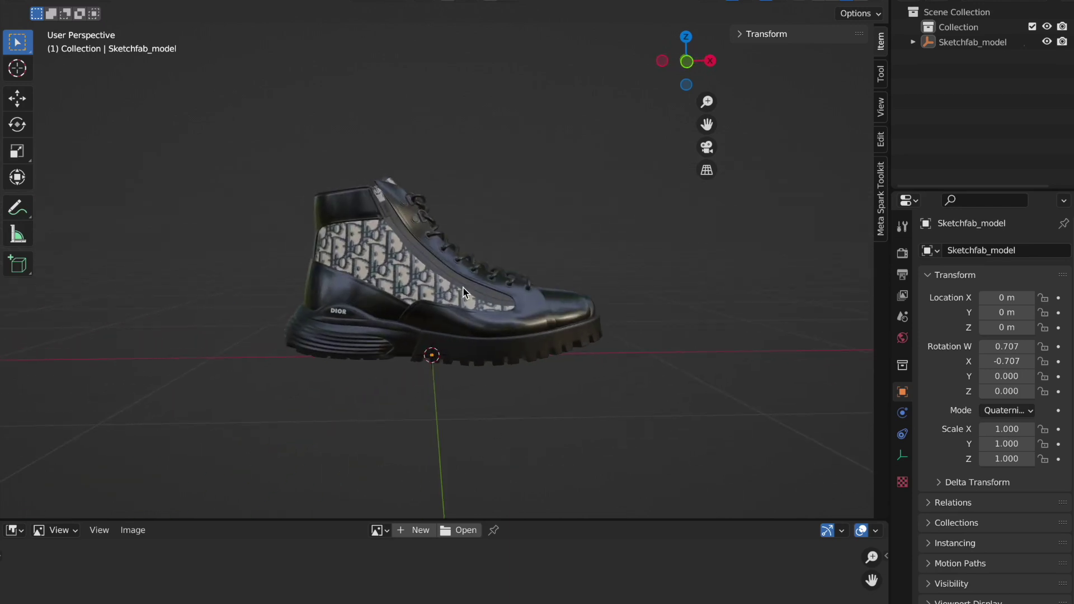
pyautogui.press('KP_8')
pyautogui.press('KP_8')
pyautogui.press('KP_4')
pyautogui.press('KP_4')
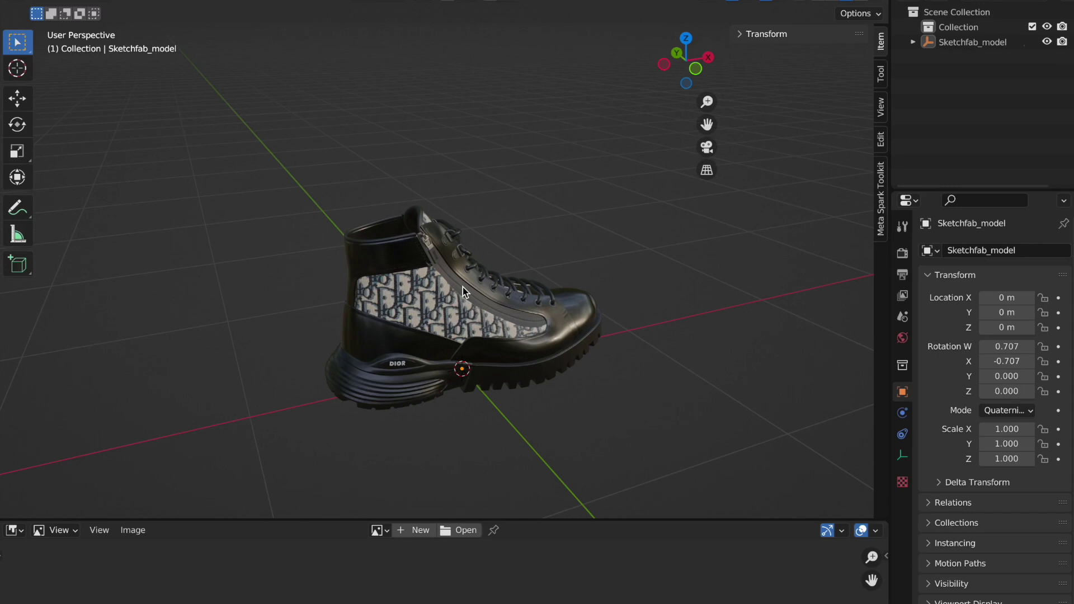
pyautogui.press('KP_6')
pyautogui.press('KP_6')
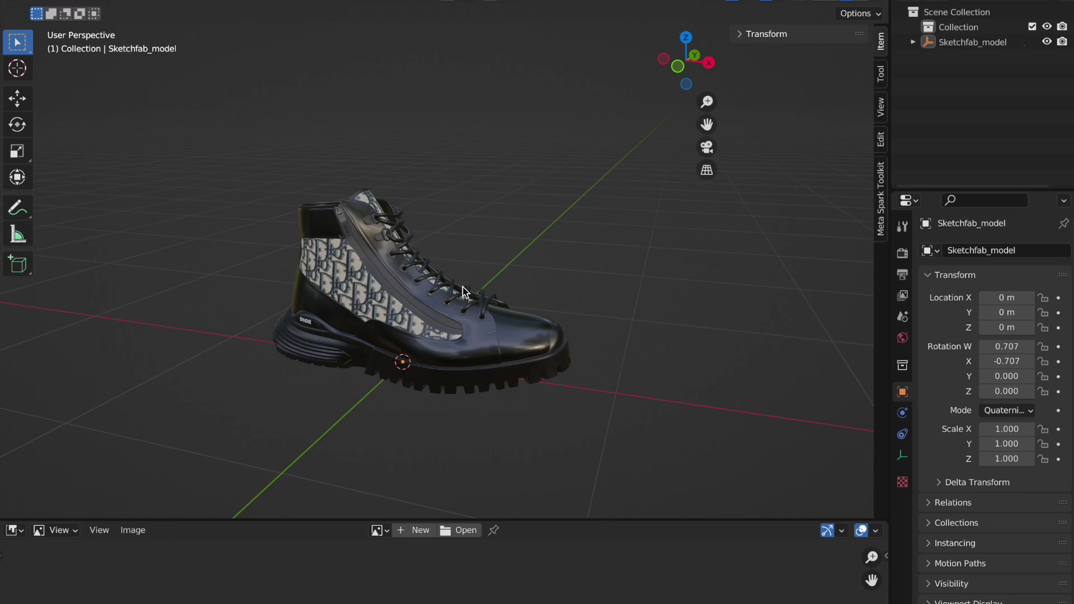
pyautogui.moveTo(462, 287); pyautogui.dragTo(462, 287, button='middle')
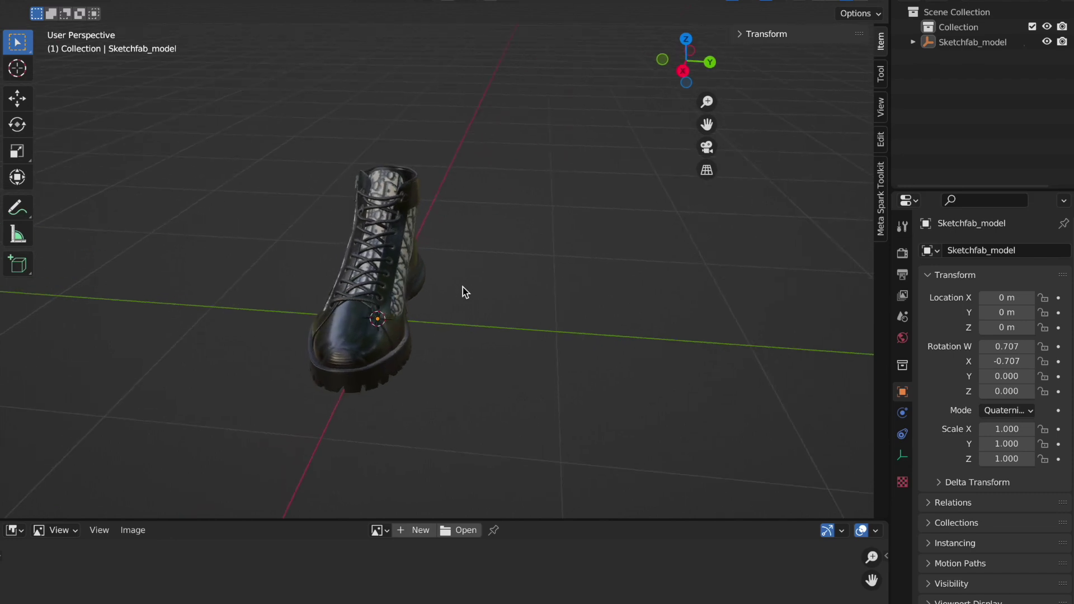
pyautogui.moveTo(462, 287); pyautogui.dragTo(462, 287, button='middle')
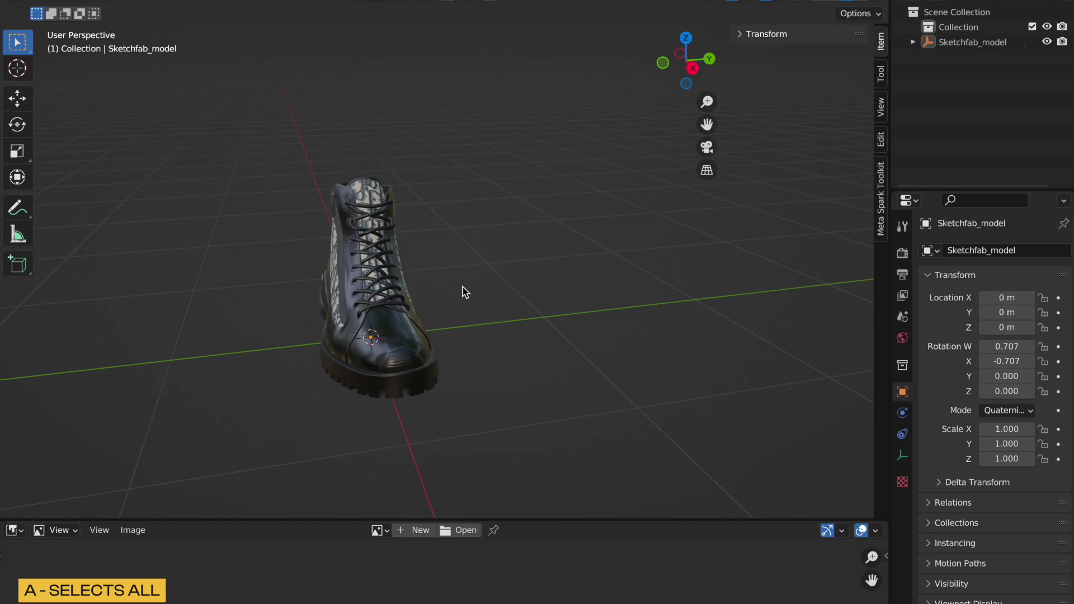
# Select the entire boot model with A and orbit around to confirm the selection
pyautogui.press('a')
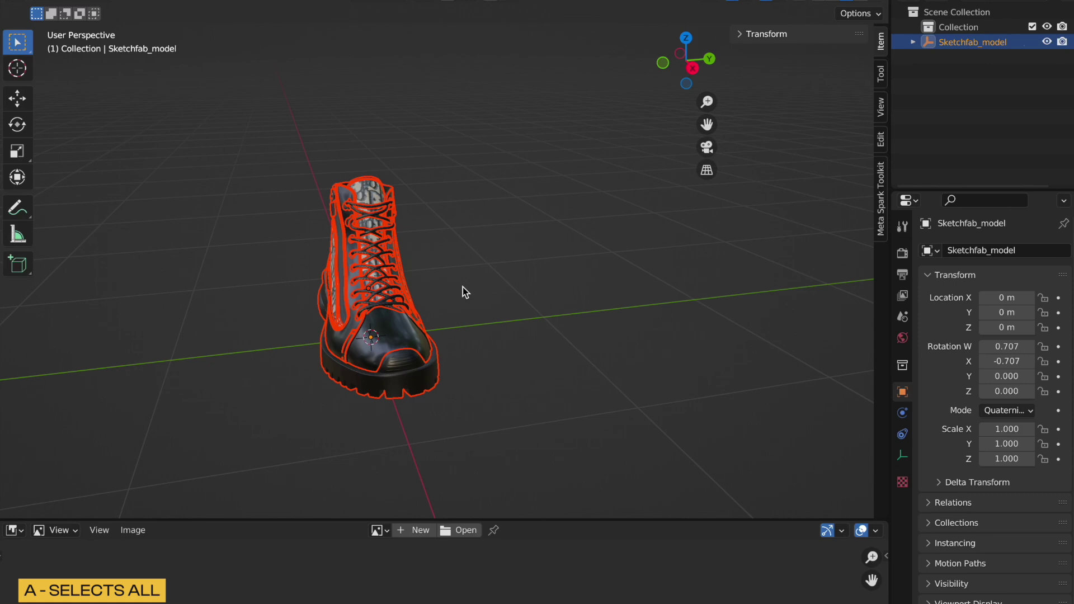
pyautogui.press('KP_4')
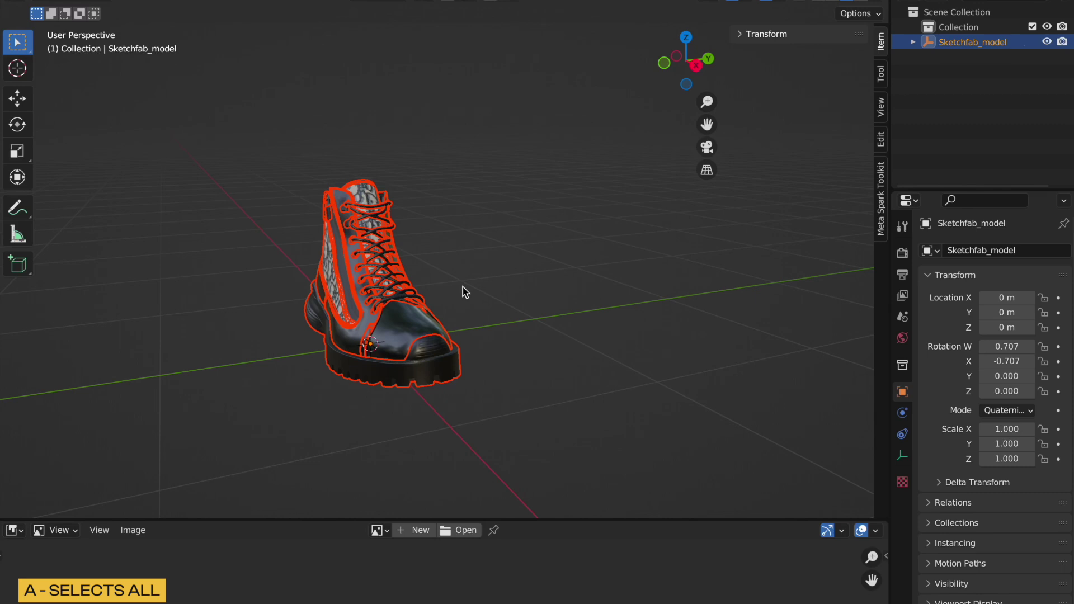
pyautogui.press('KP_4')
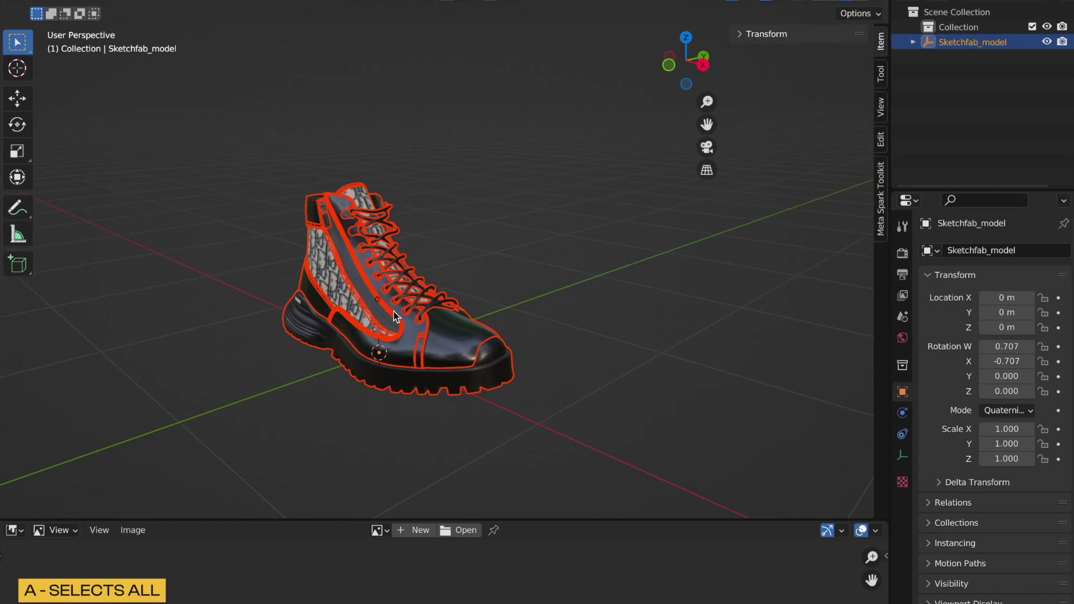
pyautogui.press('KP_4')
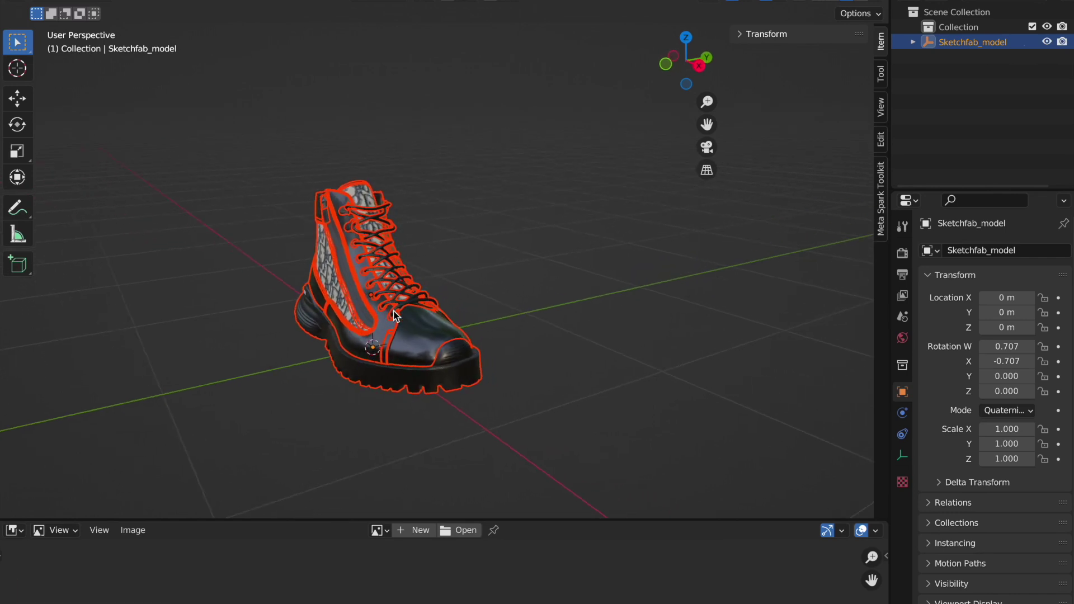
# Duplicate the boot and place the copy beside the original, moved only along Y (0.93694)
pyautogui.hotkey('shift', 'd')
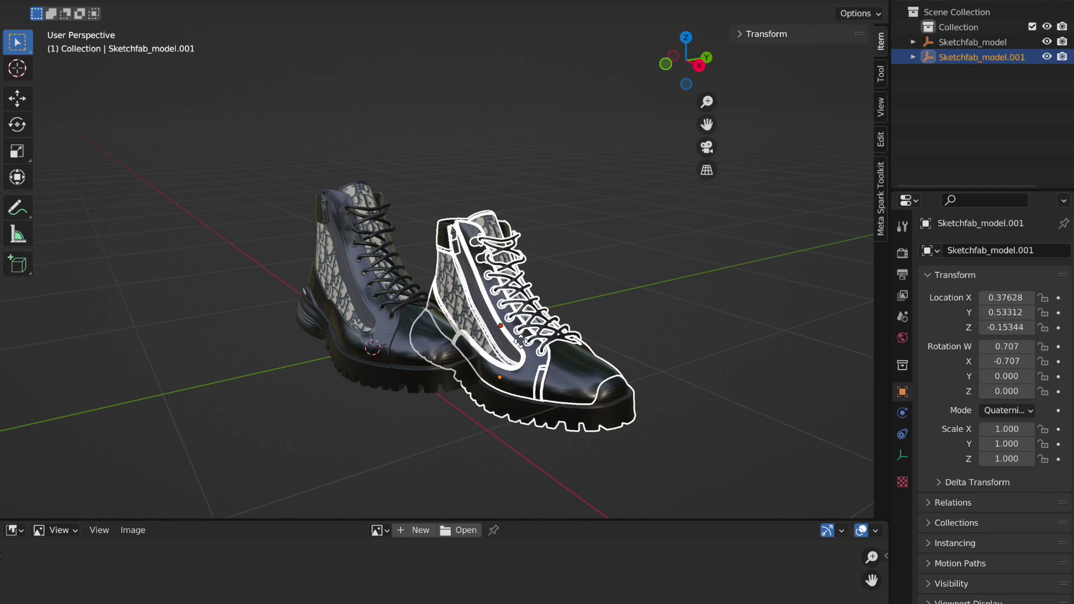
pyautogui.press('y')
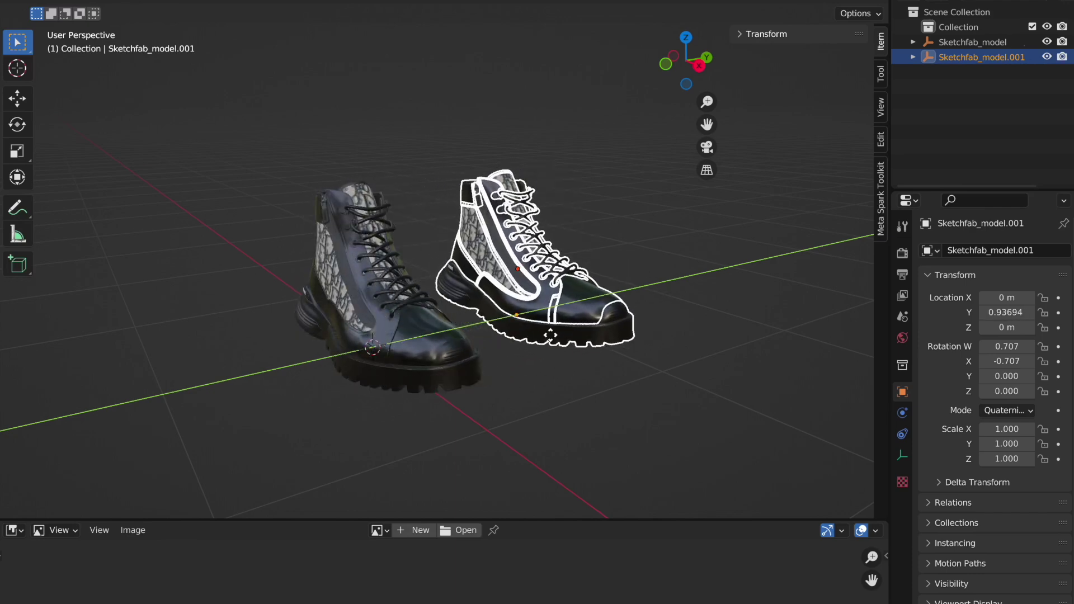
pyautogui.click(550, 335)
pyautogui.press('KP_6')
pyautogui.press('KP_6')
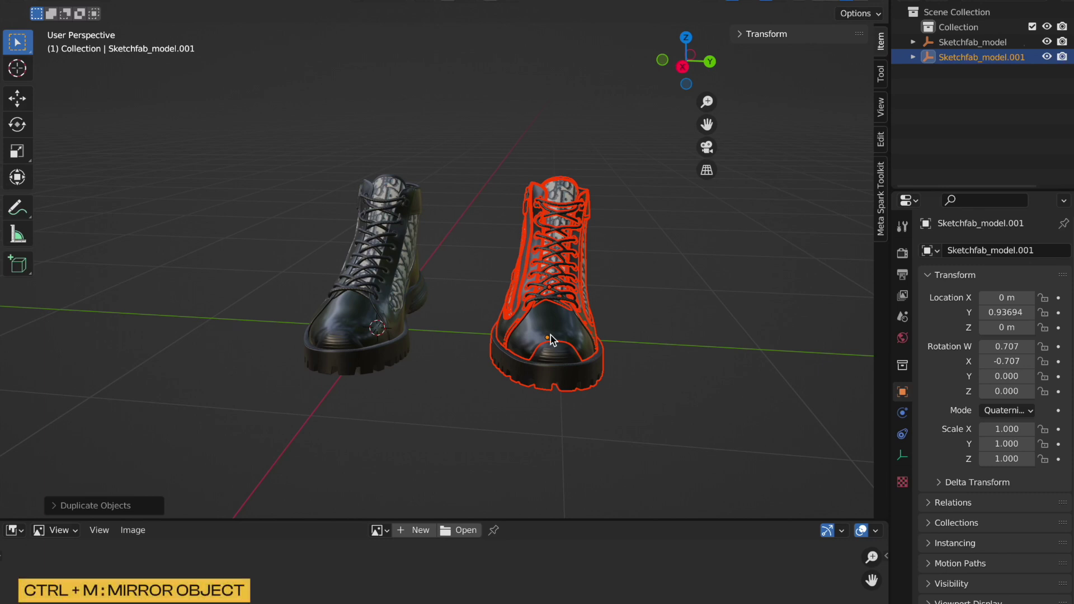
# Mirror the copied boot across Y (scale Y -1.000) to form a left-right pair
pyautogui.hotkey('ctrl', 'm')
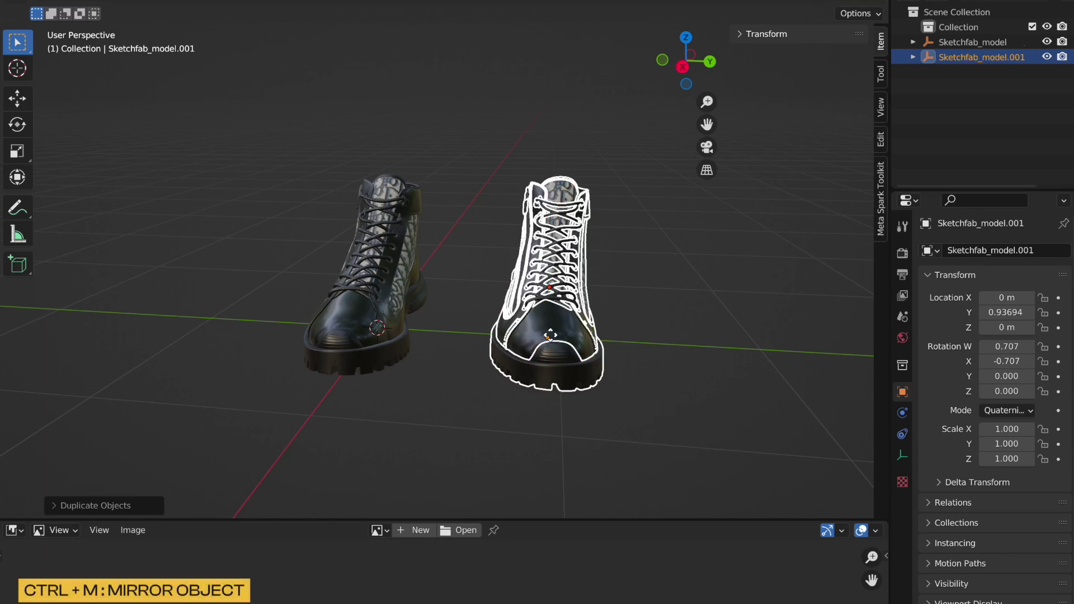
pyautogui.press('y')
pyautogui.click(578, 332)
pyautogui.moveTo(578, 332); pyautogui.dragTo(580, 336, button='middle')
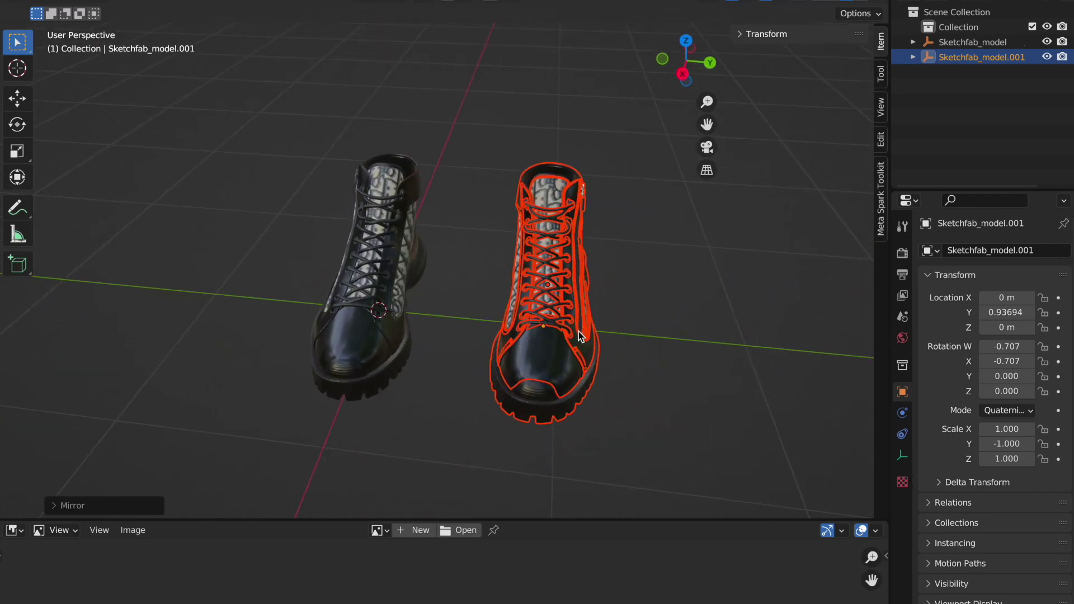
# Deselect the mirrored boot and box-select the original left boot
pyautogui.click(656, 278)
pyautogui.moveTo(655, 278); pyautogui.dragTo(430, 259, button='middle')
pyautogui.moveTo(292, 149); pyautogui.dragTo(445, 450)
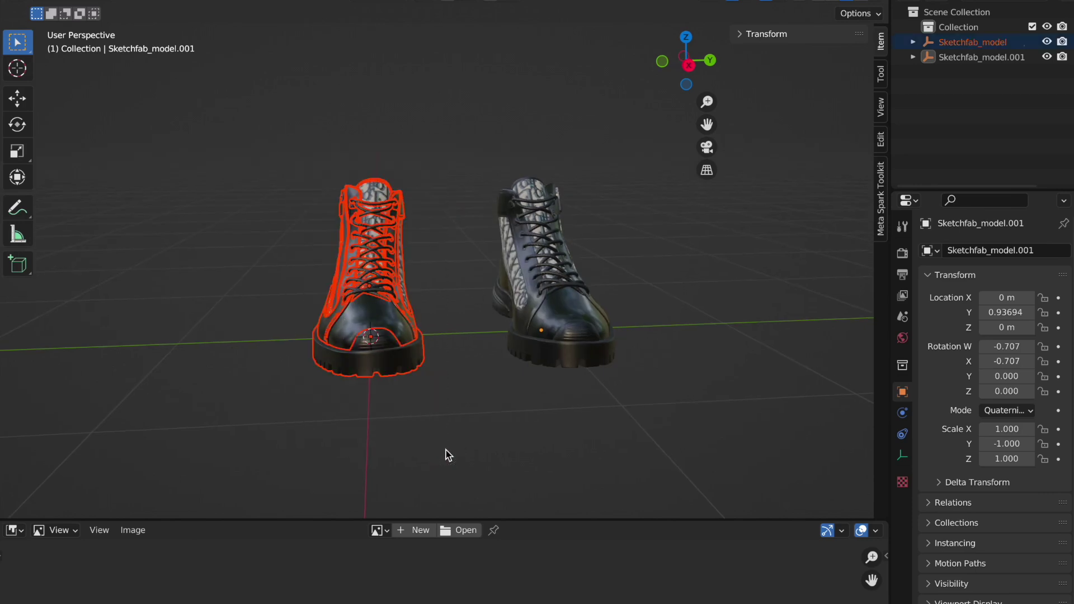
pyautogui.click(28, 1)
pyautogui.click(28, 1)
# Export only the selected left boot as left.gltf in glTF 2.0 with Selected Objects ticked
pyautogui.moveTo(95, 195)
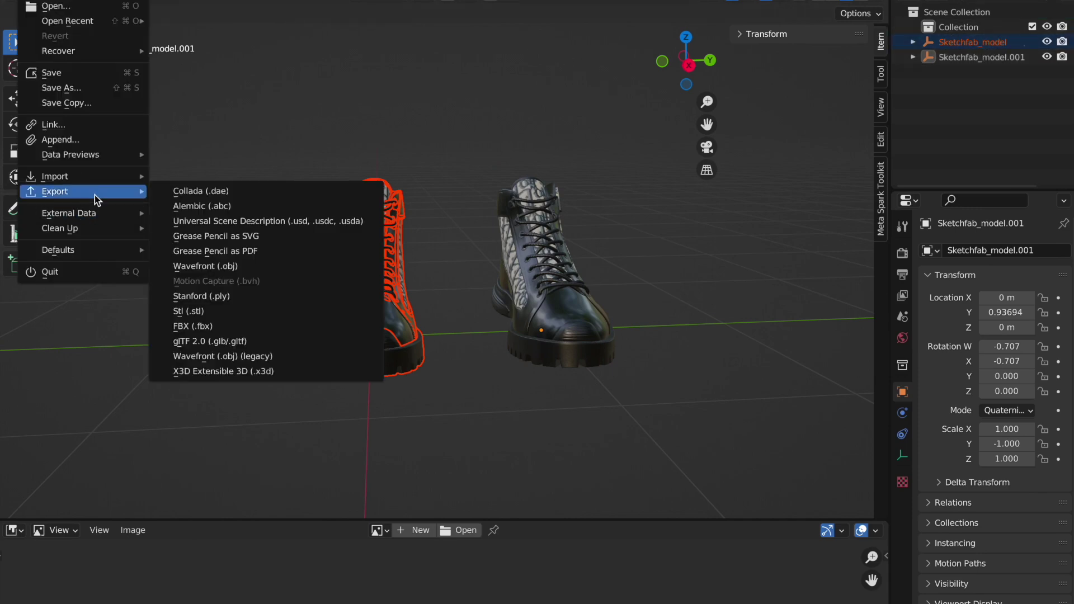
pyautogui.click(246, 341)
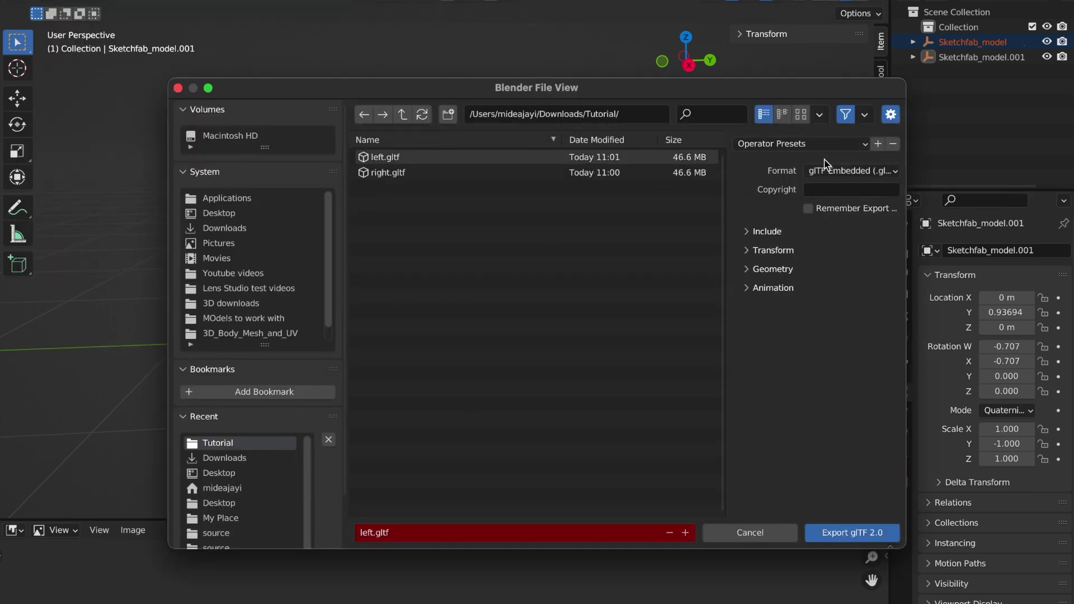
pyautogui.click(766, 235)
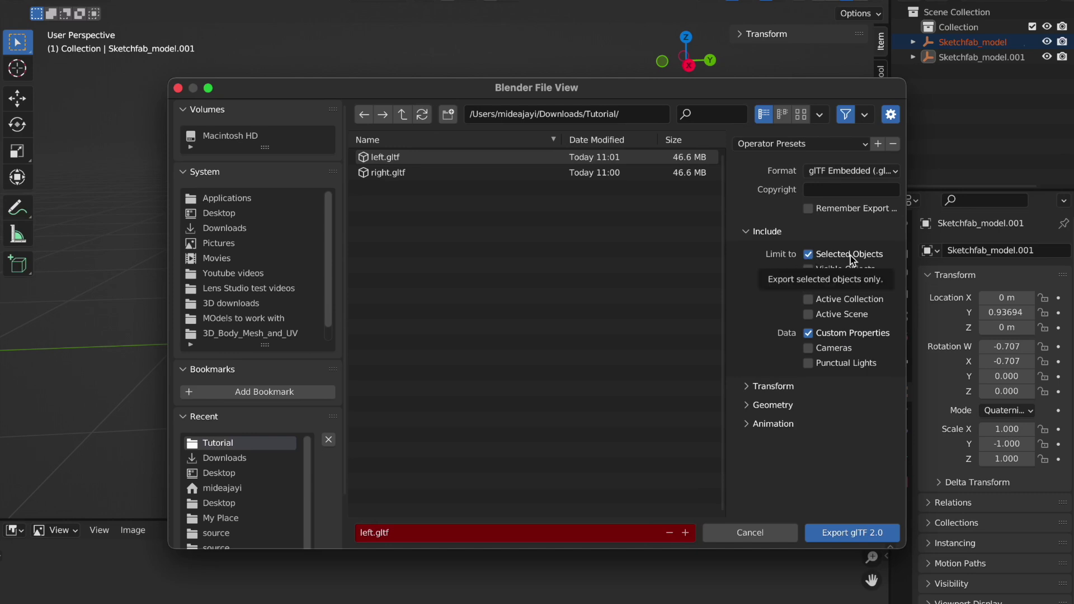
pyautogui.click(848, 533)
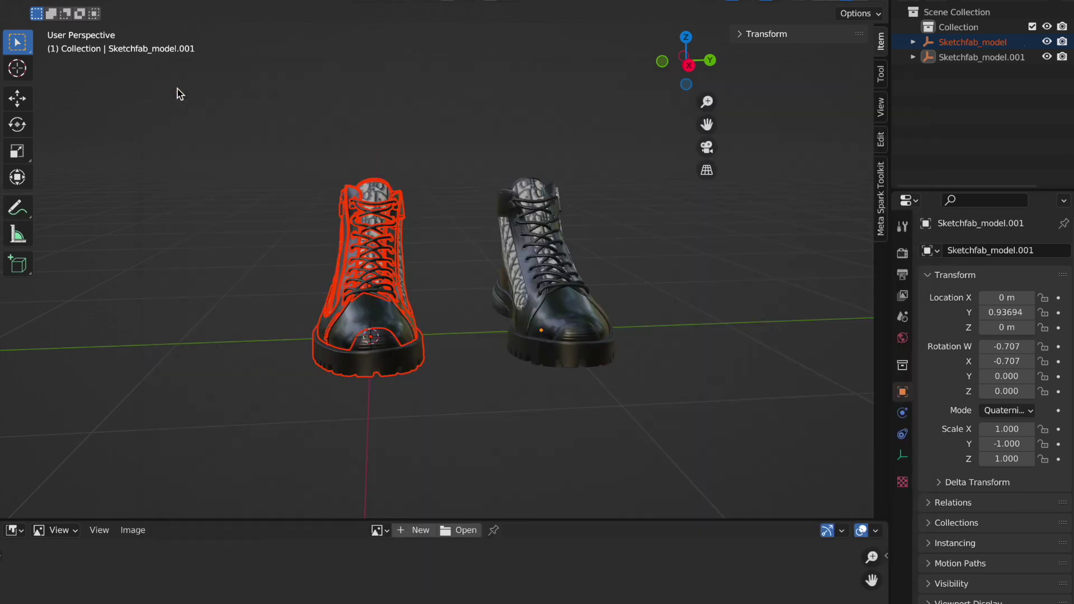
# Clear the selection of both boots in the Blender scene
pyautogui.moveTo(305, 143); pyautogui.dragTo(452, 432)
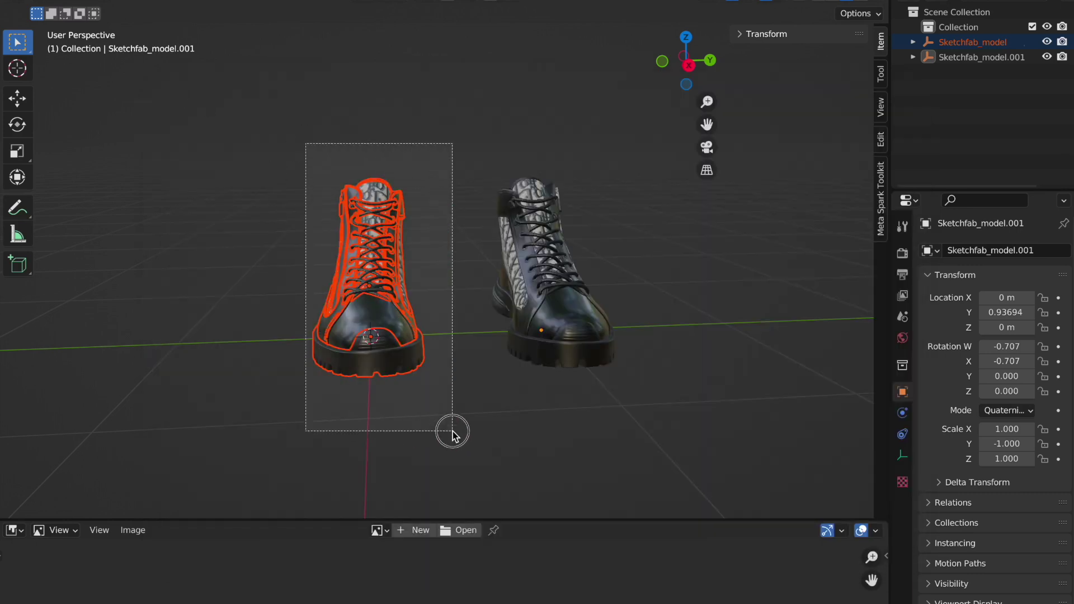
pyautogui.moveTo(473, 147); pyautogui.dragTo(657, 476)
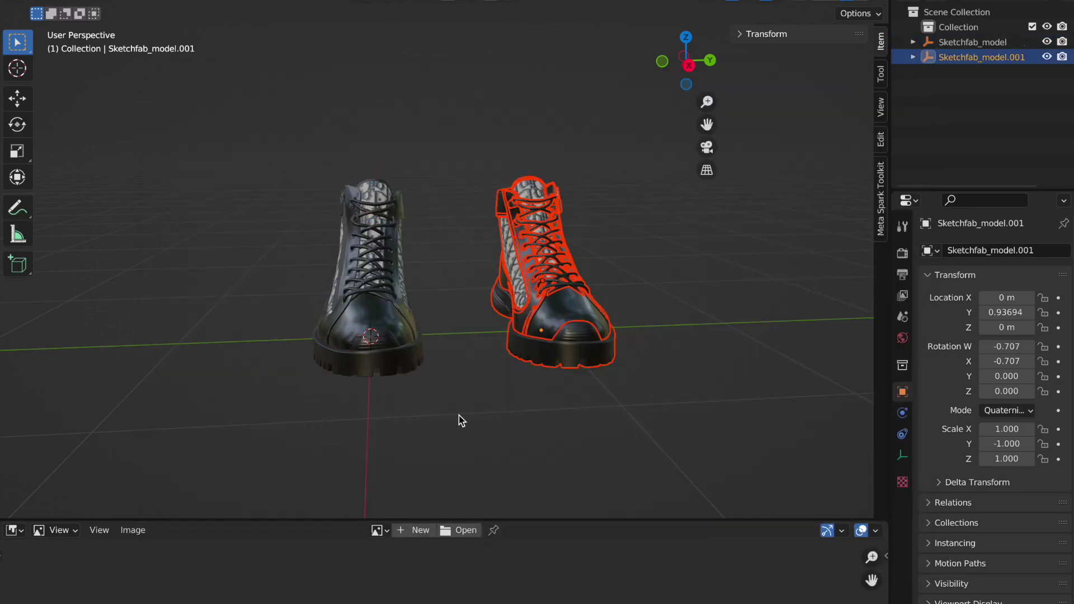
pyautogui.click(459, 421)
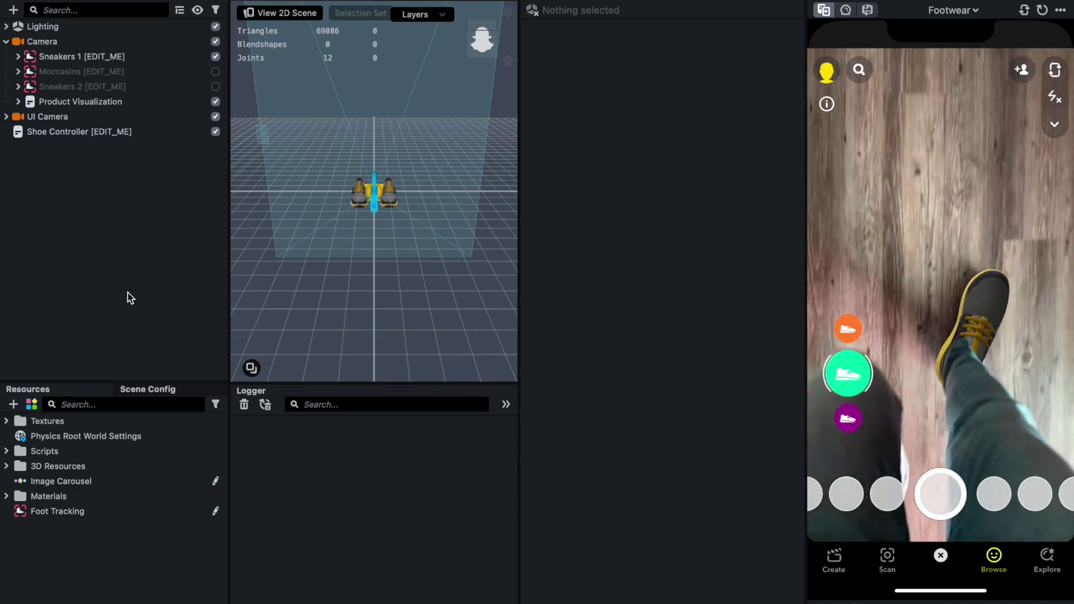
# Expand Sneakers 1 [EDIT_ME], Left Foot Binding, Shoe_L and Right Foot Binding to reveal Shoe_R
pyautogui.click(18, 57)
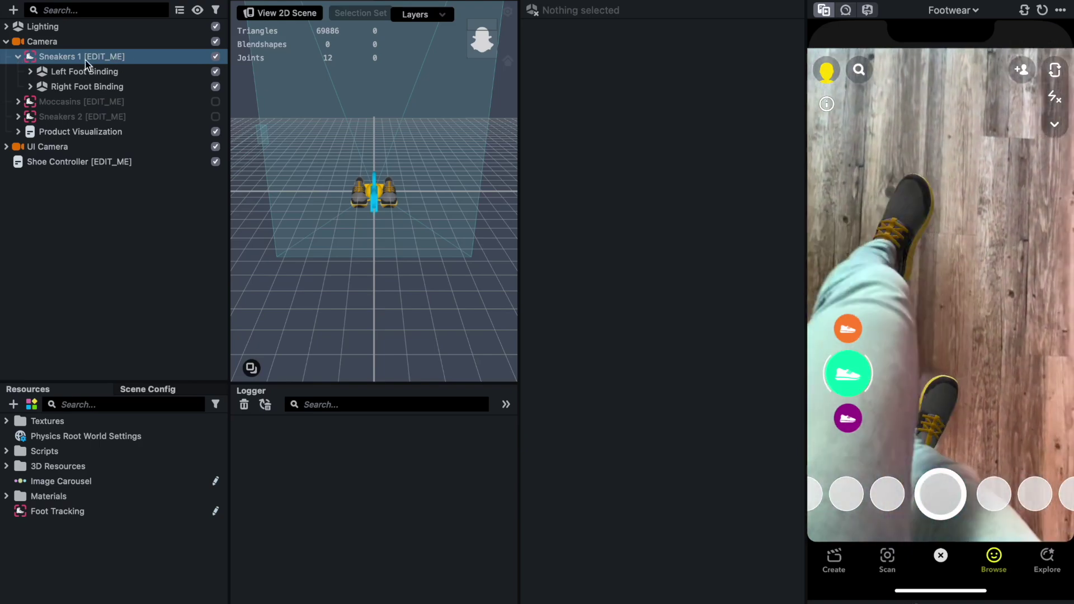
pyautogui.click(30, 71)
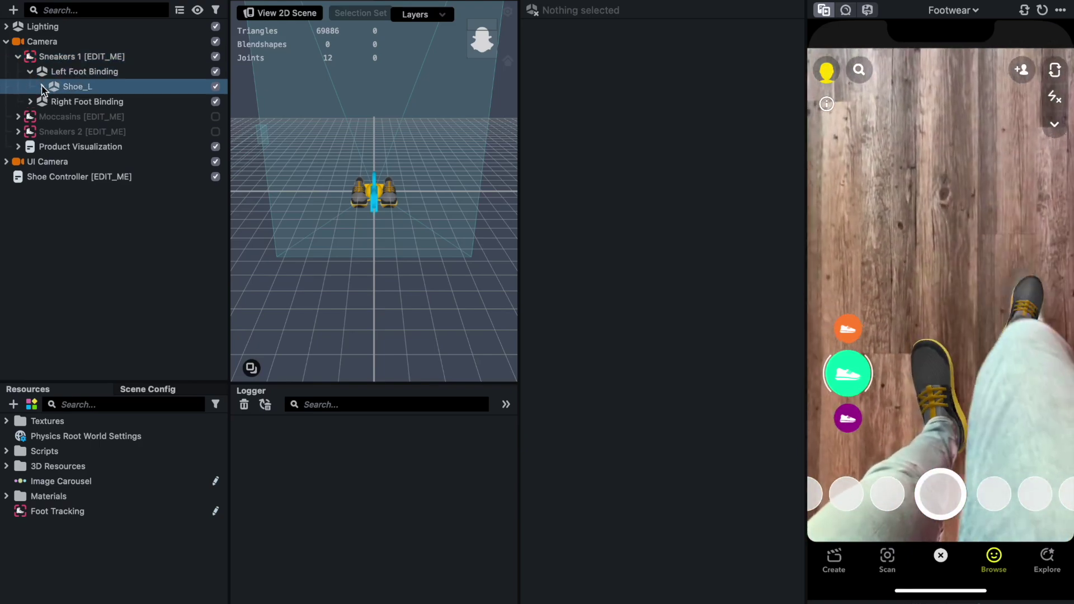
pyautogui.click(42, 87)
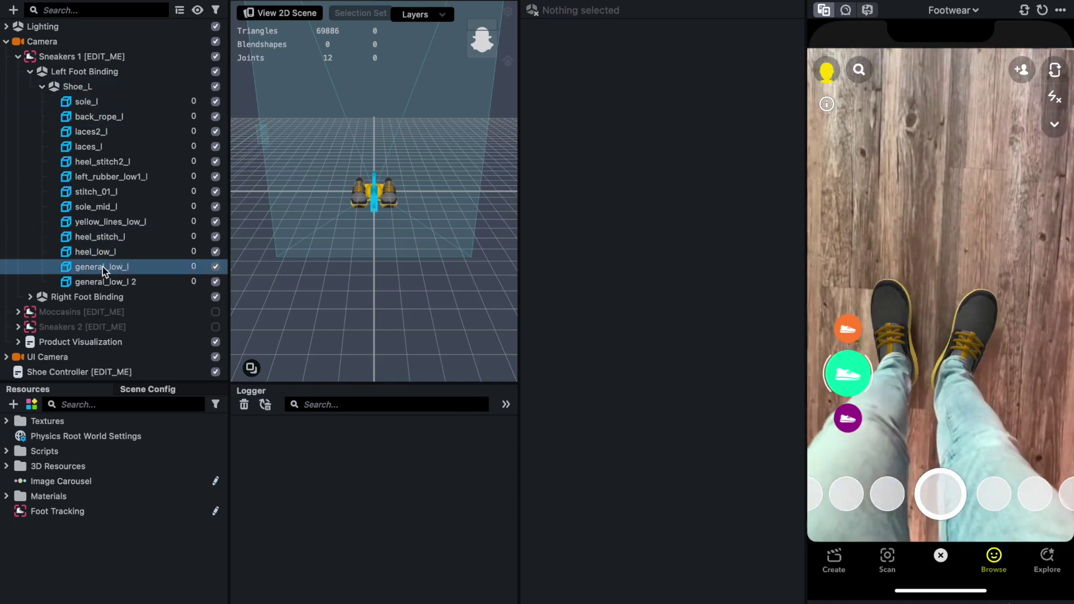
pyautogui.click(29, 296)
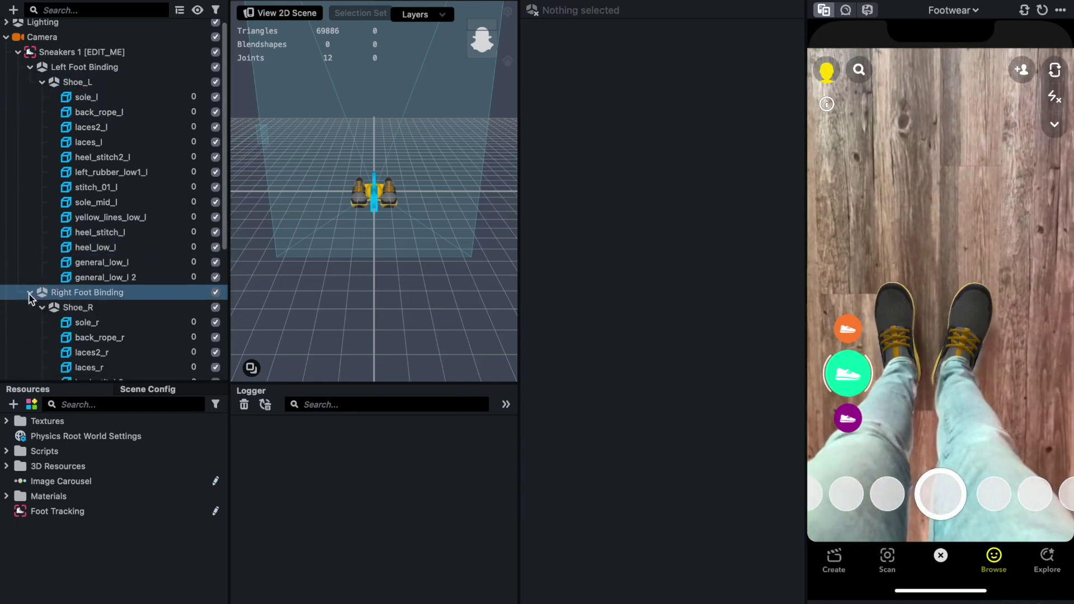
pyautogui.scroll(-3, 29, 298)
pyautogui.scroll(3, 85, 227)
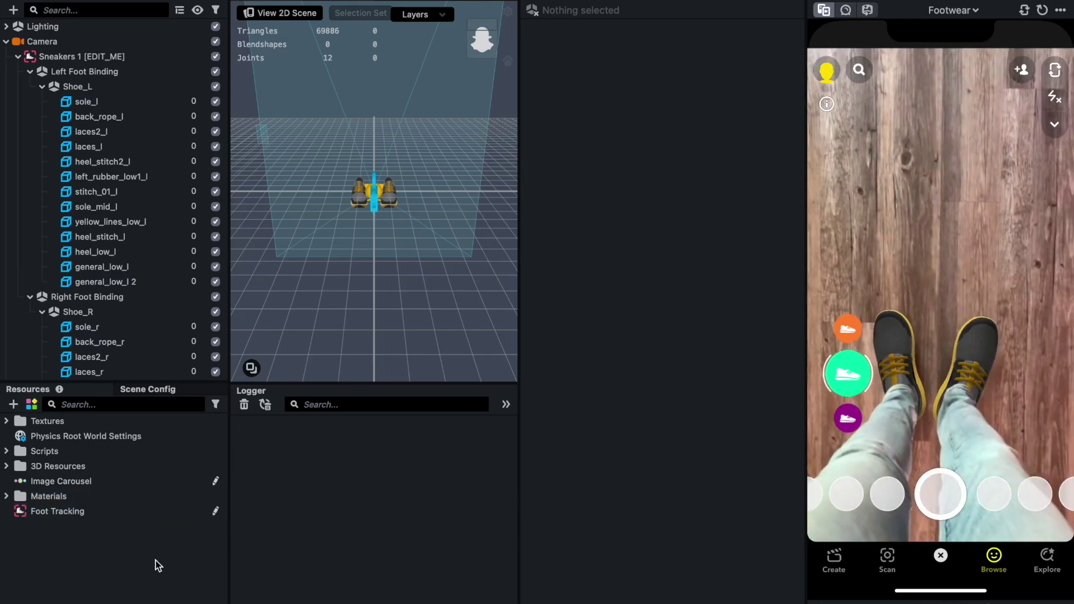
pyautogui.hotkey('ctrl', 'Right')
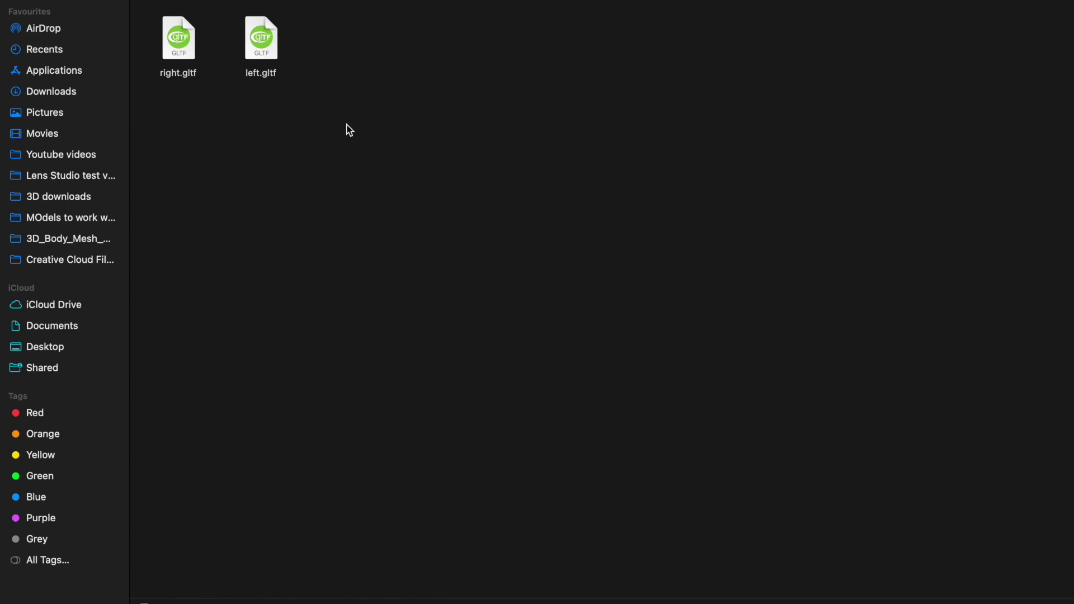
# Select right.gltf and left.gltf in Finder and drag them into Lens Studio's Resources panel
pyautogui.moveTo(347, 126); pyautogui.dragTo(3, 286)
pyautogui.moveTo(389, 162); pyautogui.dragTo(231, 70)
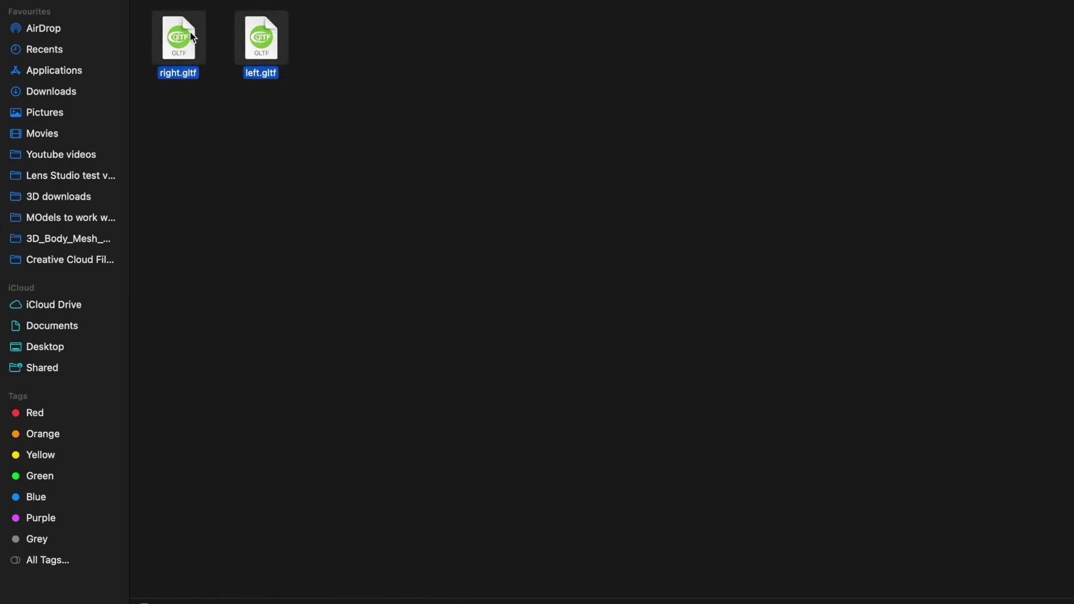
pyautogui.moveTo(196, 38); pyautogui.dragTo(106, 543)
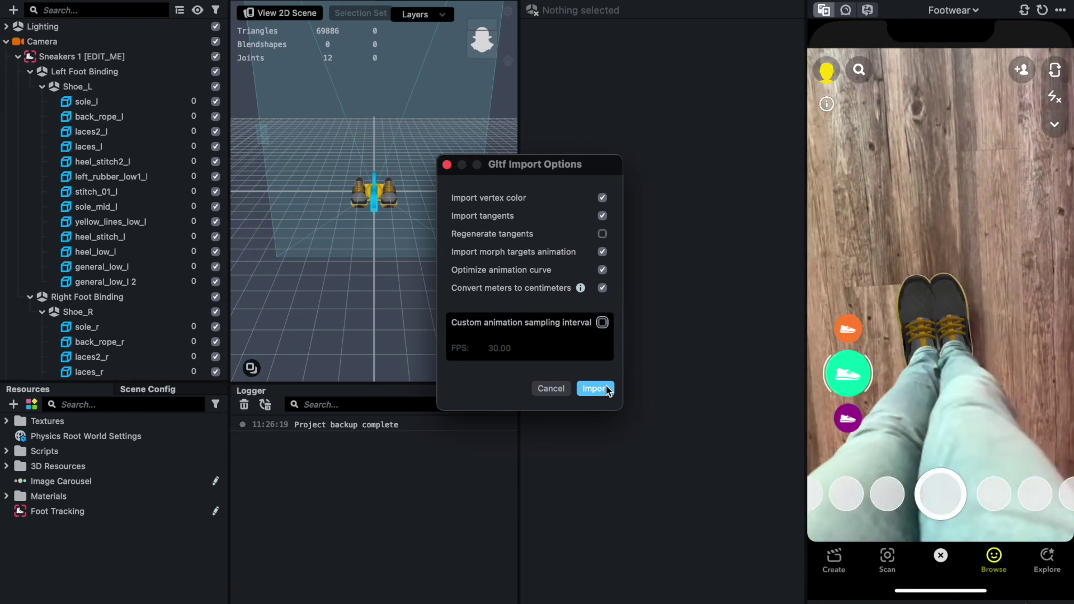
# Import both glTF boots and expand the left and right resources in Resources
pyautogui.click(607, 390)
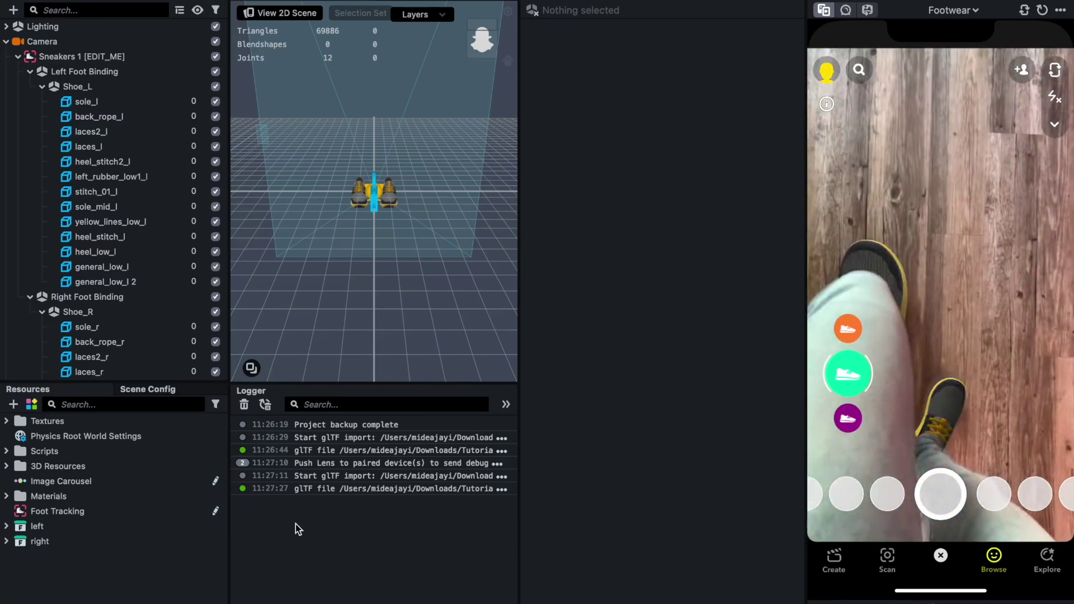
pyautogui.click(84, 528)
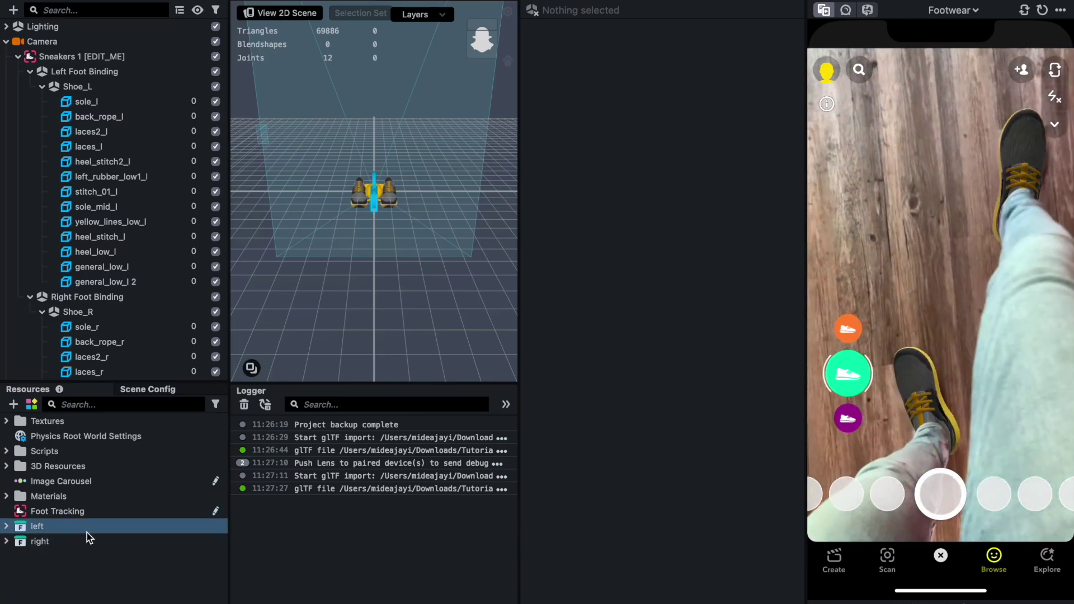
pyautogui.click(55, 540)
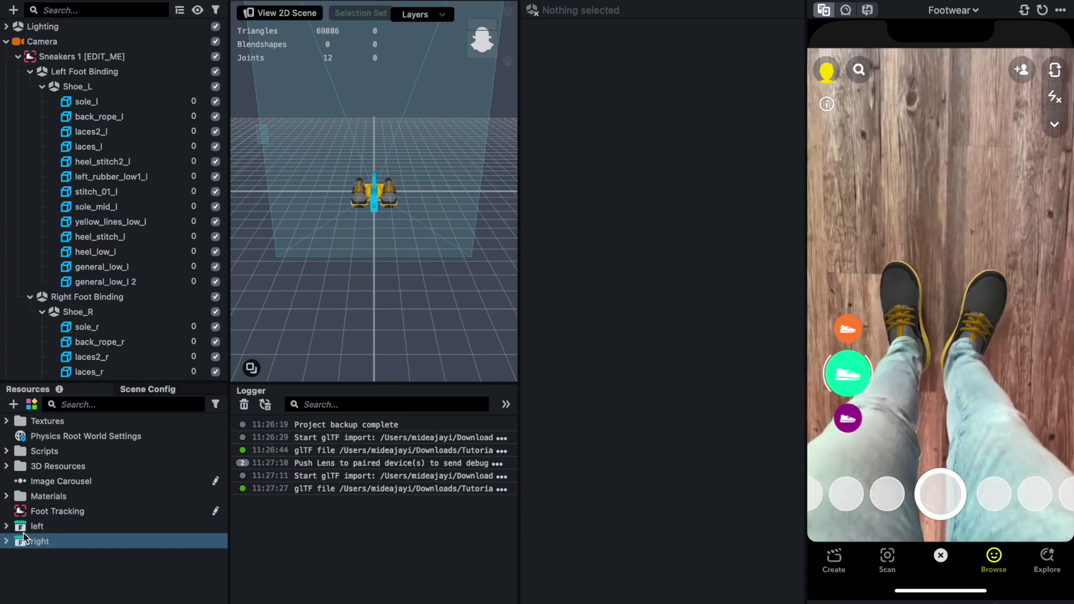
pyautogui.click(18, 531)
pyautogui.click(7, 528)
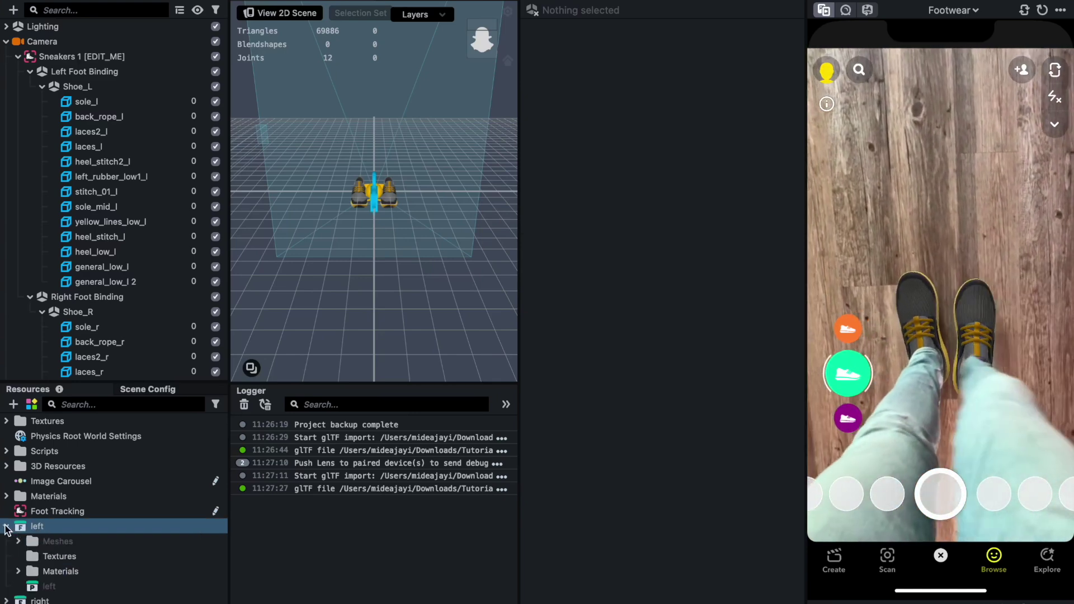
pyautogui.press('Down')
pyautogui.press('Down')
pyautogui.press('Down')
pyautogui.press('Down')
pyautogui.press('Down')
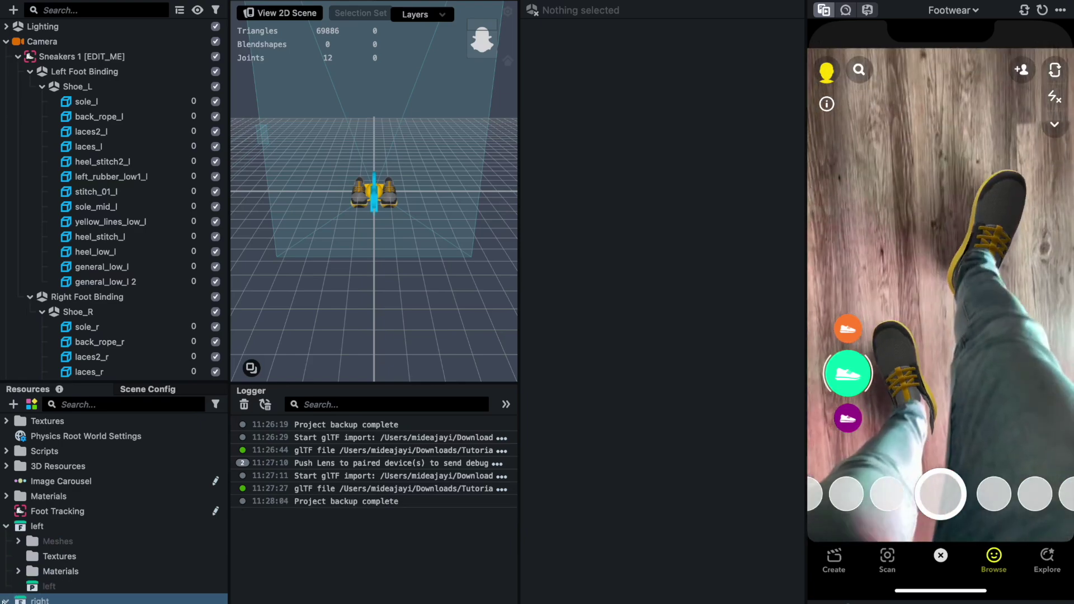
pyautogui.press('Right')
# Drag the left boot prefab into the Scene Hierarchy under Shoe_L
pyautogui.click(32, 527)
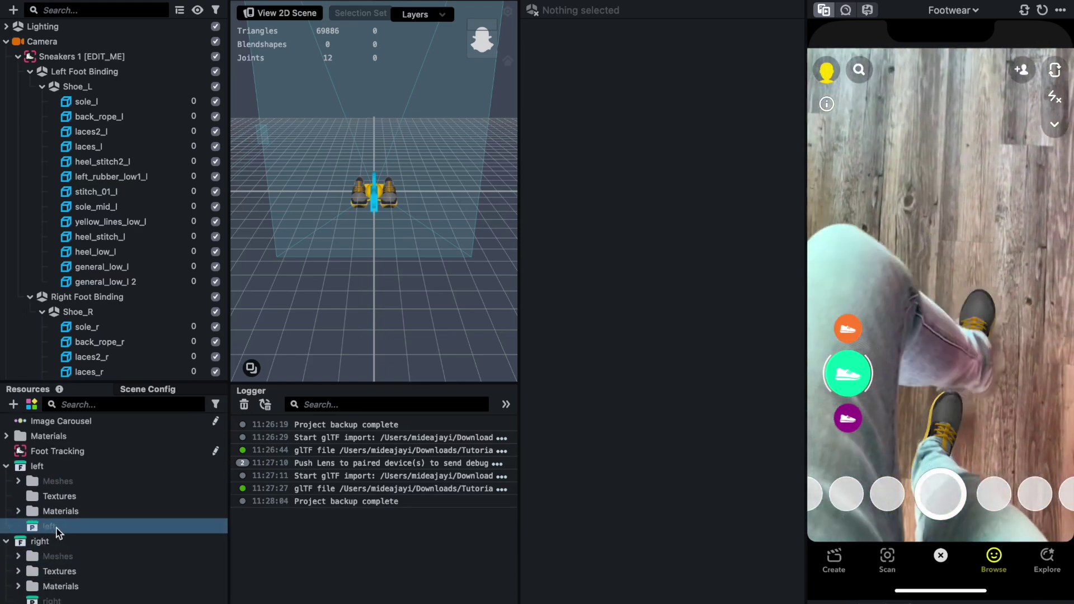
pyautogui.keyDown('shift'); pyautogui.click(61, 511); pyautogui.keyUp('shift')
pyautogui.moveTo(60, 511); pyautogui.dragTo(114, 100)
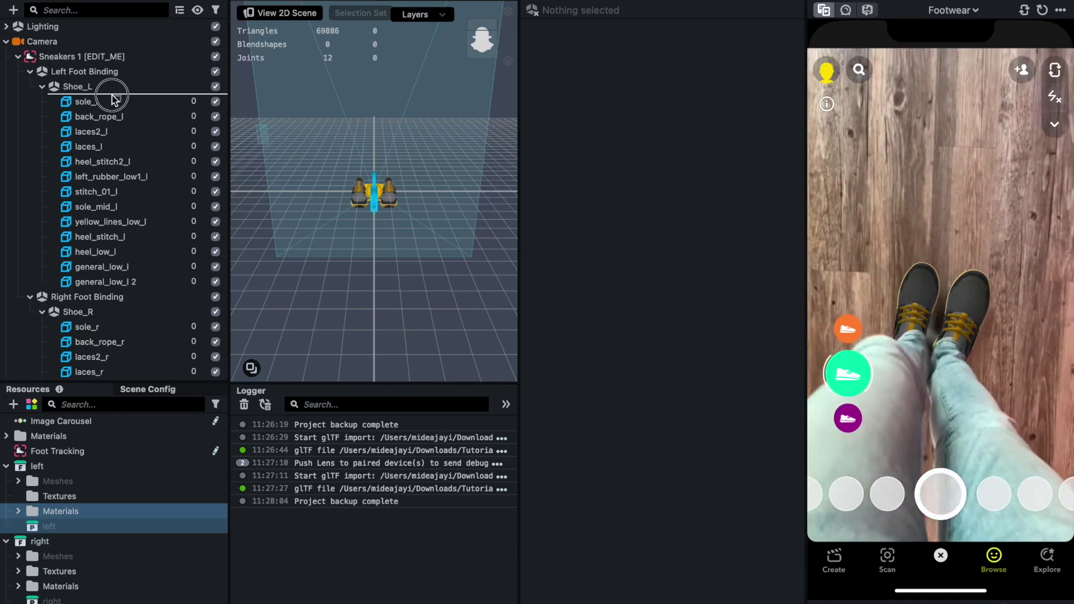
pyautogui.moveTo(114, 100); pyautogui.dragTo(112, 96)
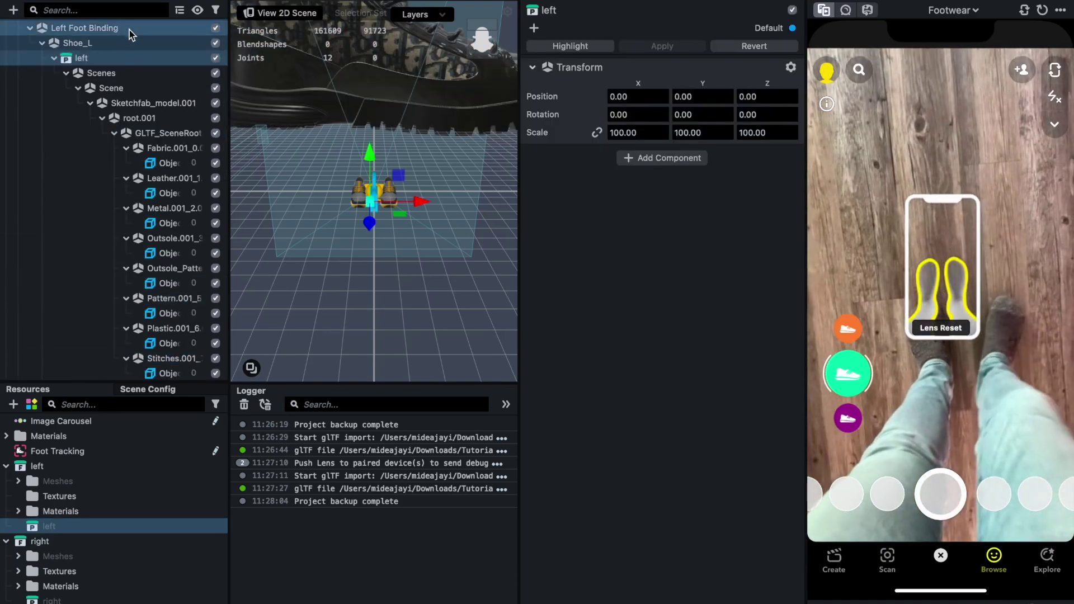
# Frame and inspect the placed left boot, collapse its node, and link the Scale axes
pyautogui.press('f')
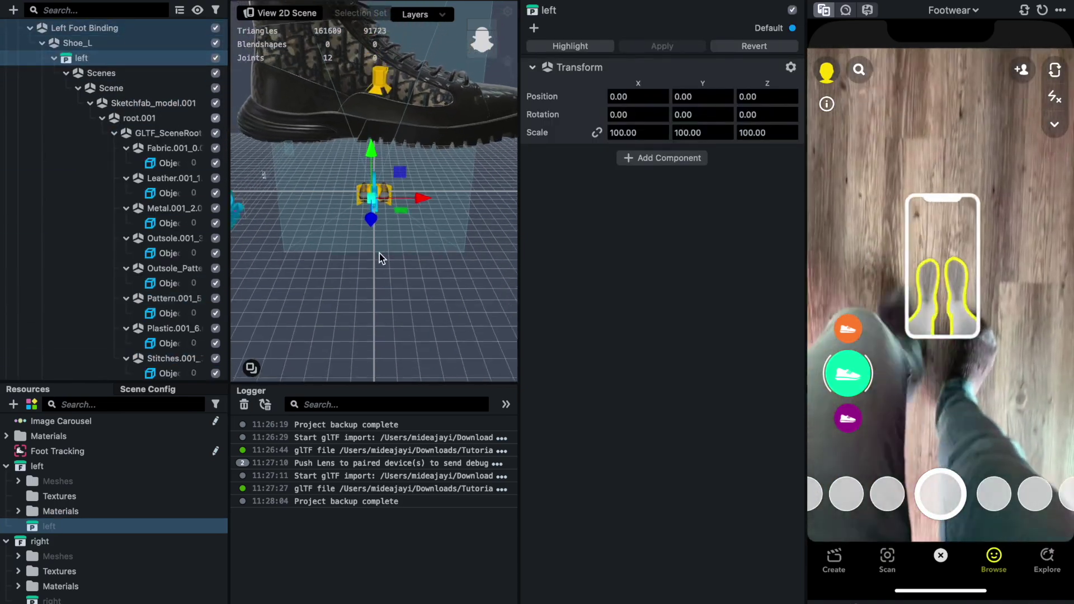
pyautogui.keyDown('alt'); pyautogui.moveTo(373, 159); pyautogui.dragTo(424, 198); pyautogui.keyUp('alt')
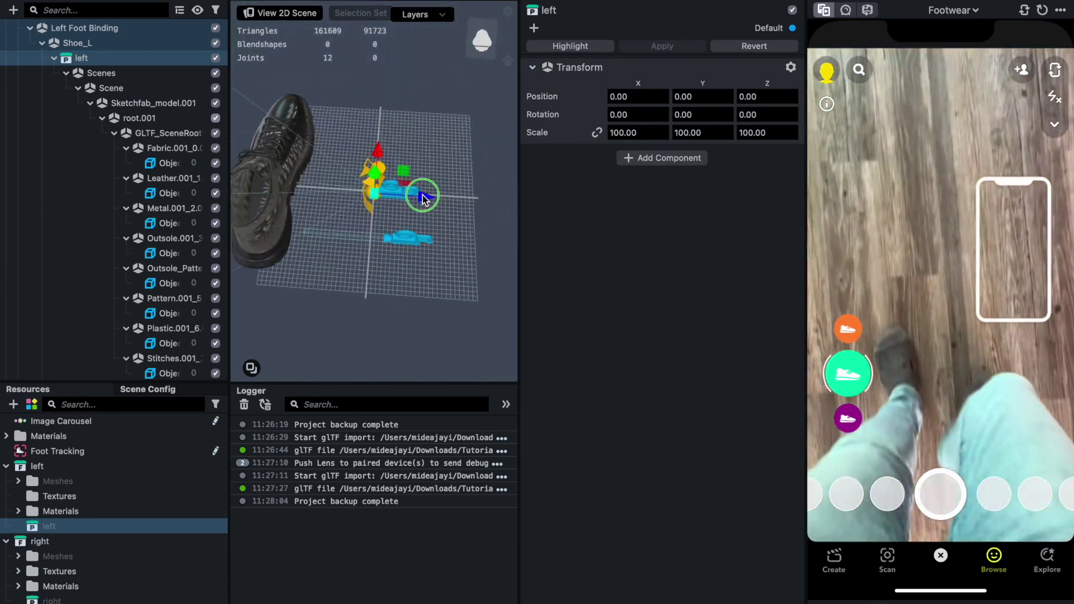
pyautogui.keyDown('alt'); pyautogui.moveTo(301, 200); pyautogui.dragTo(241, 180); pyautogui.keyUp('alt')
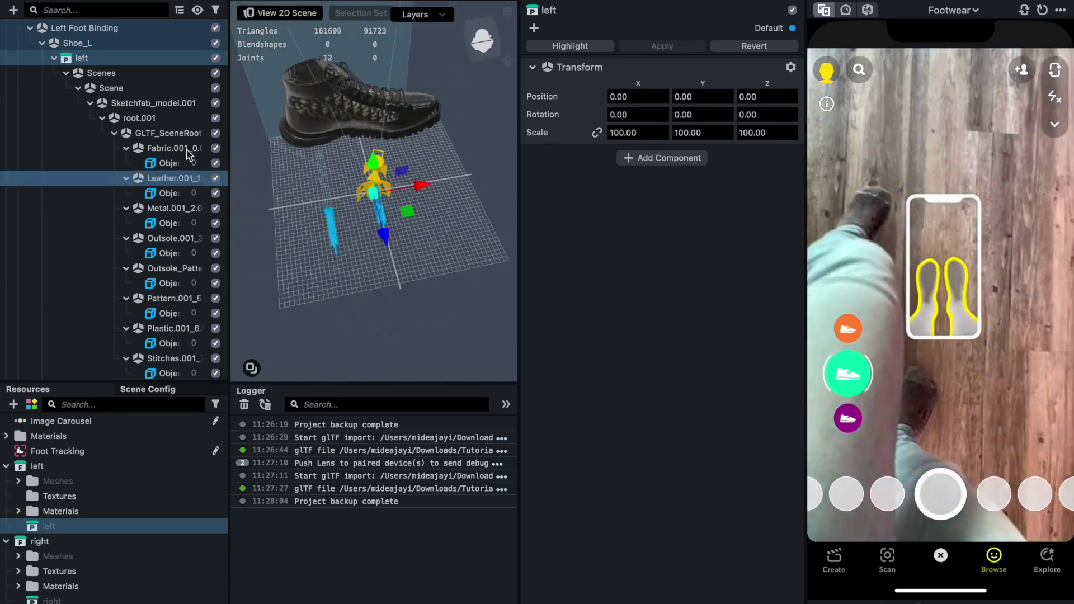
pyautogui.click(52, 58)
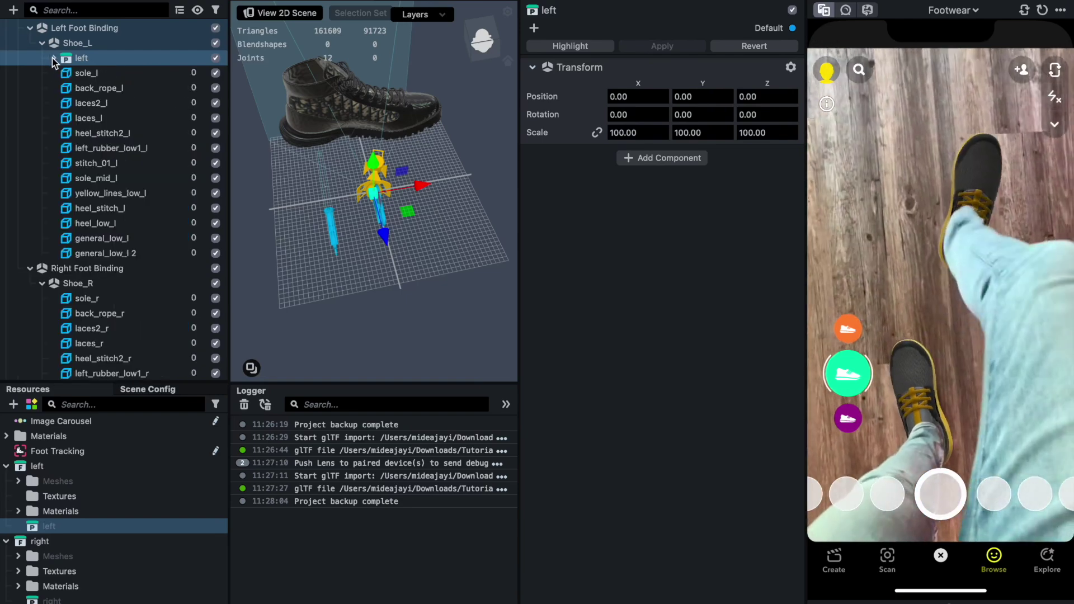
pyautogui.click(596, 133)
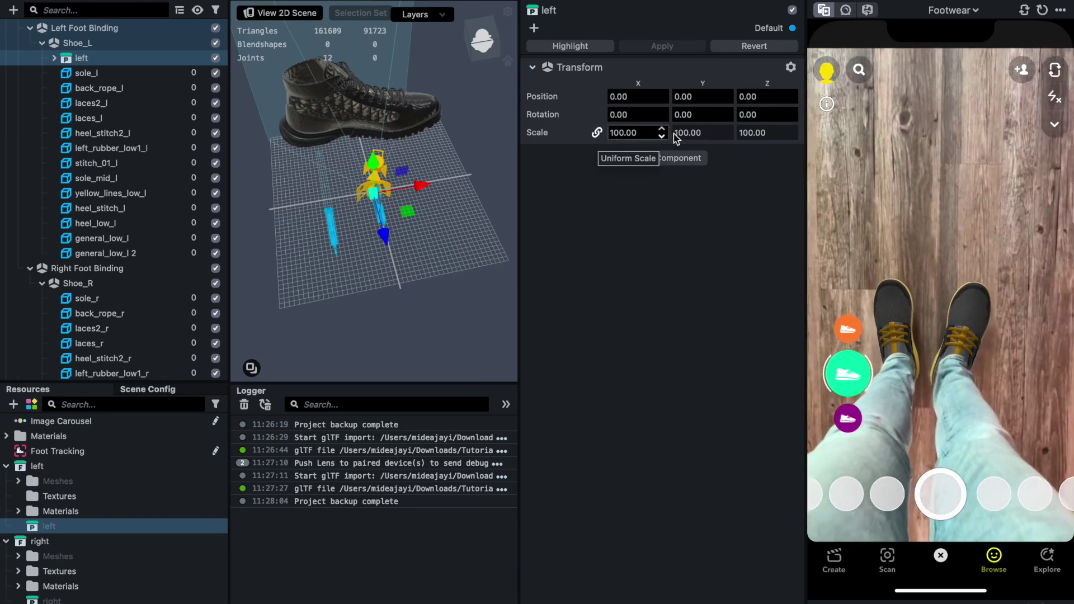
# Set the left boot's uniform Scale to 7.5 and check it beside the template sneaker
pyautogui.click(649, 132)
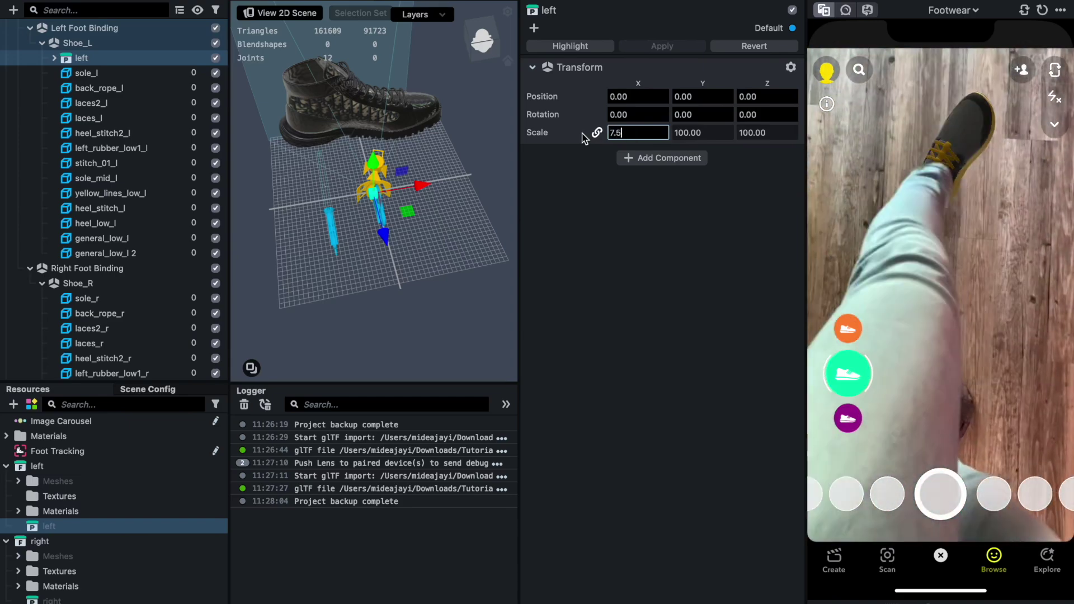
pyautogui.write('7.5')
pyautogui.press('Return')
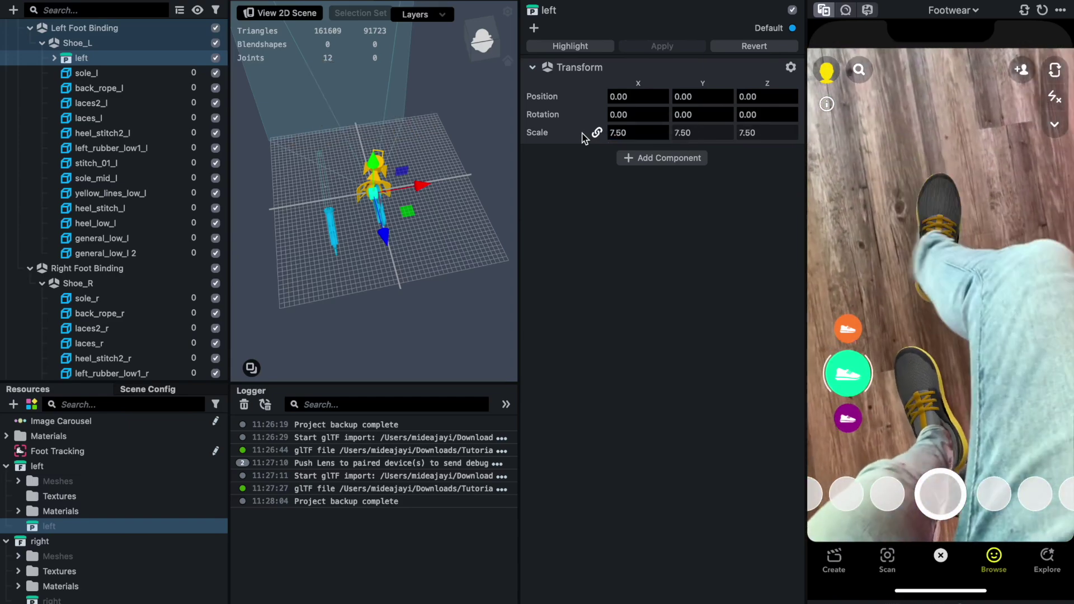
pyautogui.scroll(10, 446, 163)
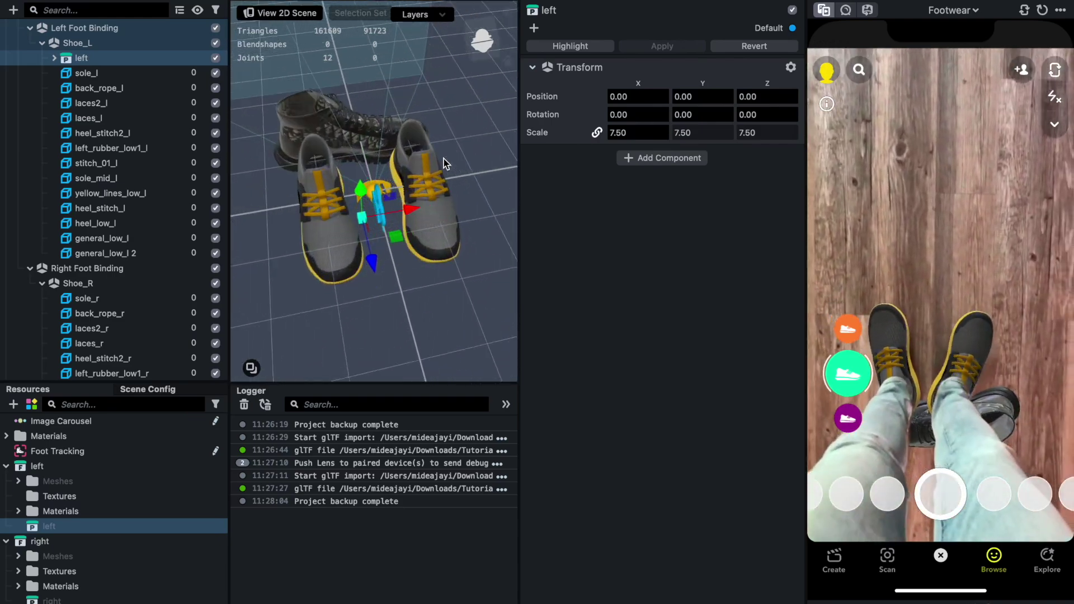
pyautogui.keyDown('alt'); pyautogui.moveTo(474, 124); pyautogui.dragTo(461, 212); pyautogui.keyUp('alt')
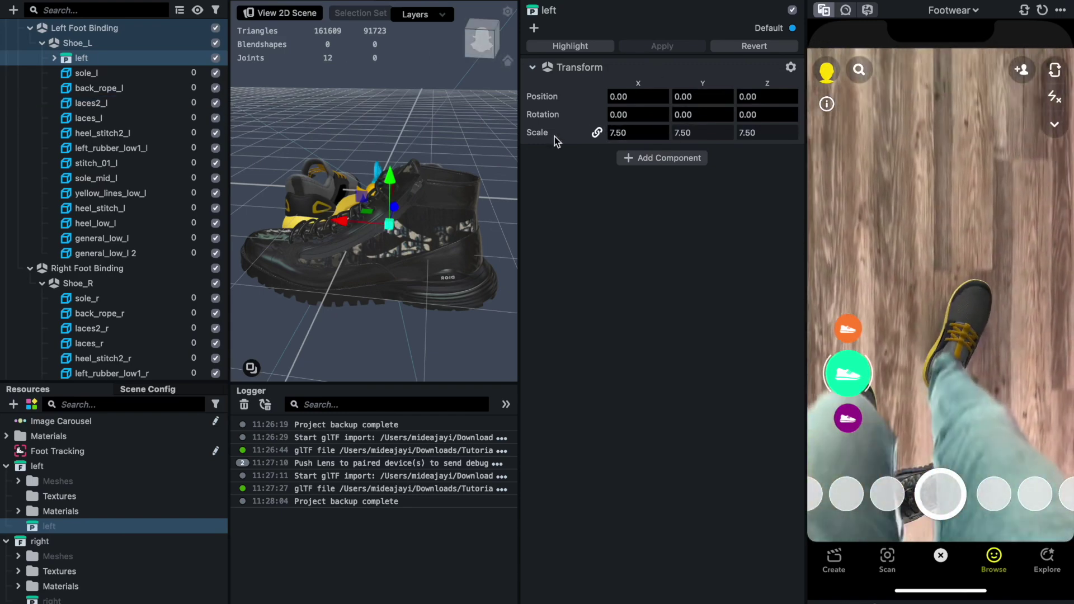
pyautogui.scroll(-3, 485, 152)
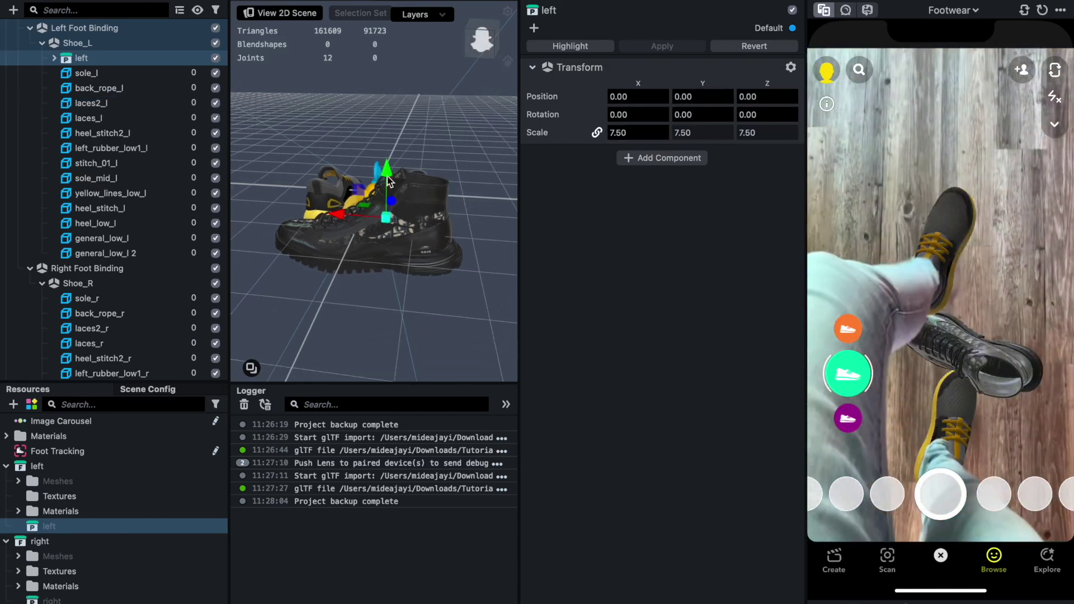
# Try rotating the boot around its vertical axis, then undo the rotation
pyautogui.press('e')
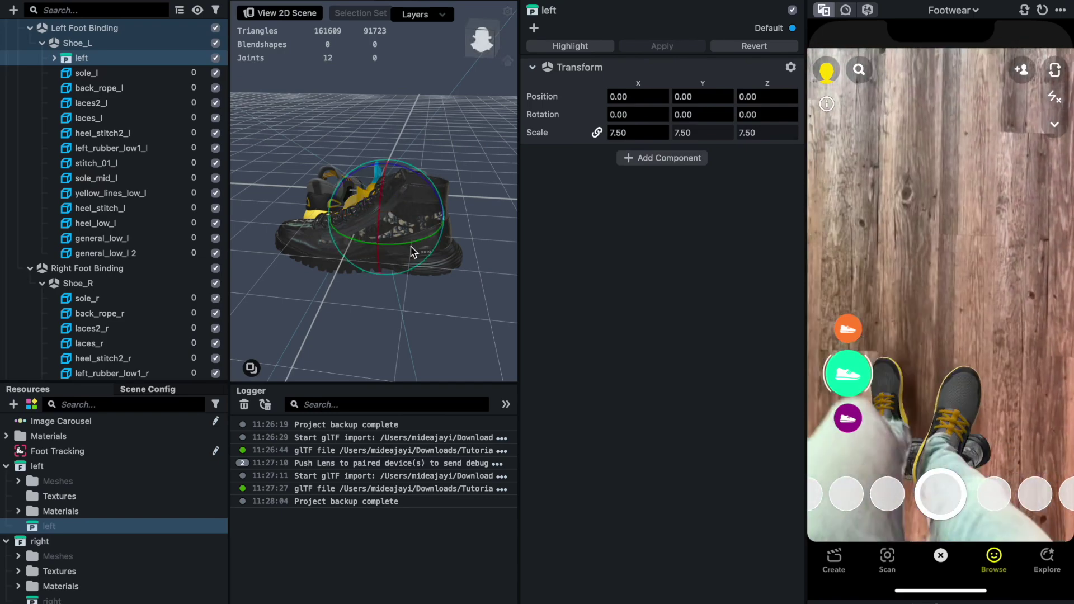
pyautogui.moveTo(410, 243); pyautogui.dragTo(301, 238)
pyautogui.press('super+z')
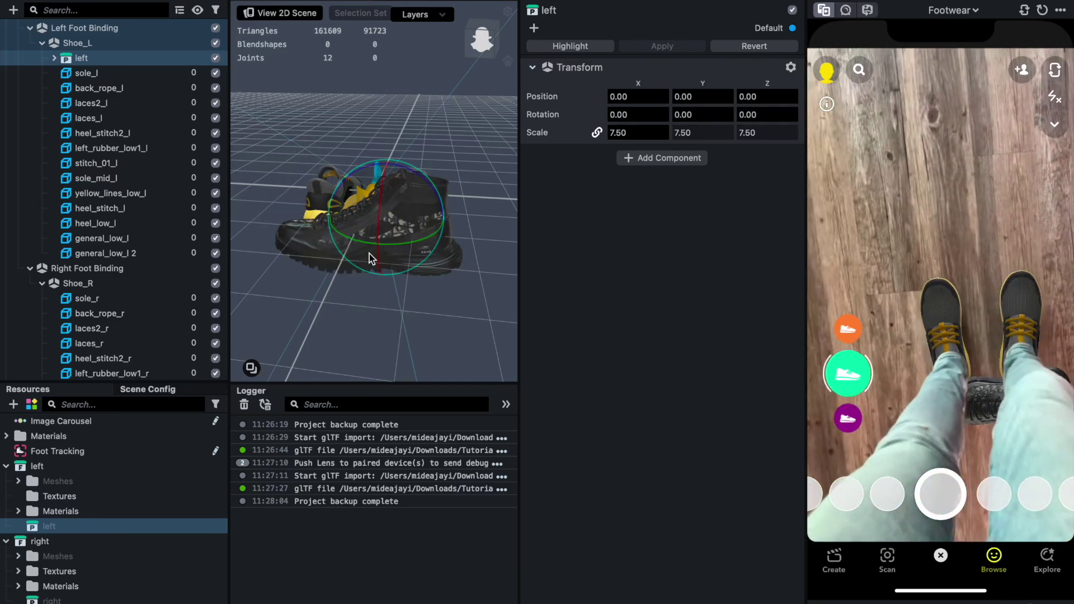
# Rotate the left boot to Y -90 and move it along X to about -2.43
pyautogui.click(703, 114)
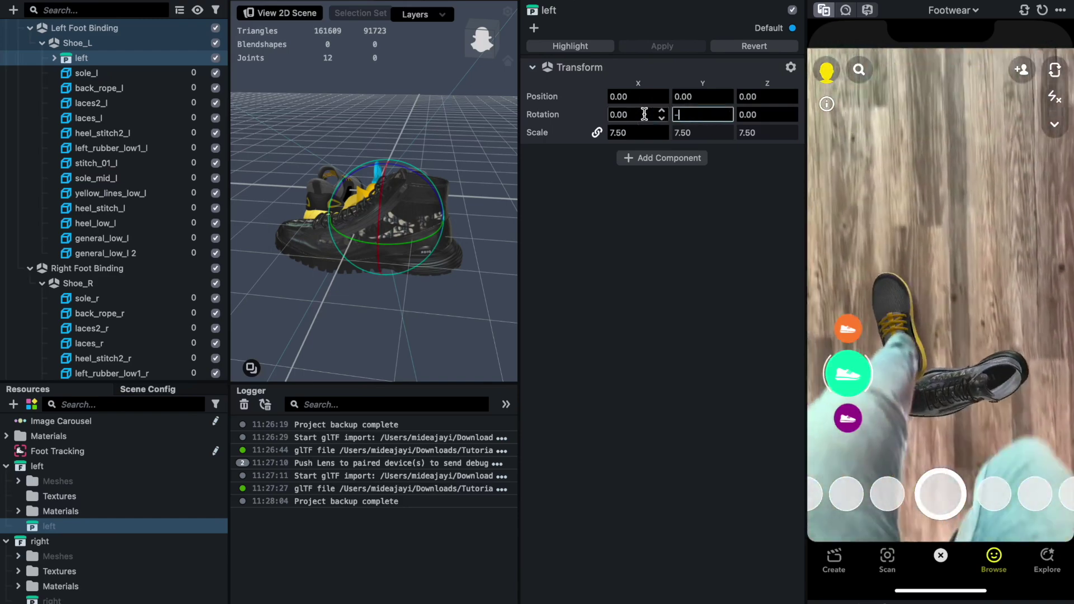
pyautogui.press('Return')
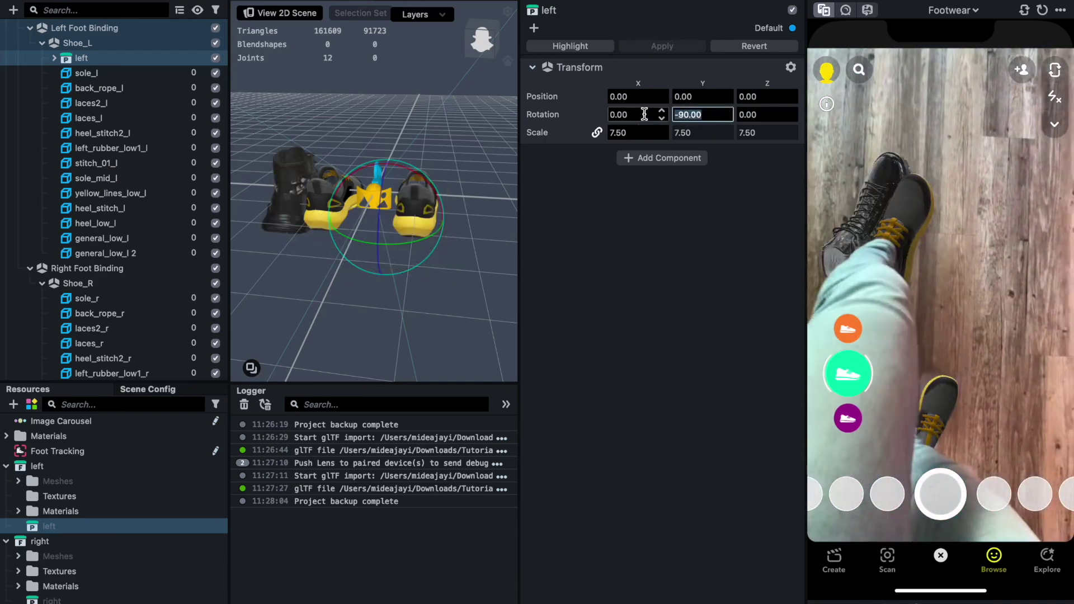
pyautogui.moveTo(478, 212)
pyautogui.keyDown('alt'); pyautogui.mouseDown()
pyautogui.moveTo(480, 256)
pyautogui.moveTo(492, 265)
pyautogui.moveTo(410, 268)
pyautogui.moveTo(470, 297)
pyautogui.moveTo(459, 215)
pyautogui.mouseUp(); pyautogui.keyUp('alt')
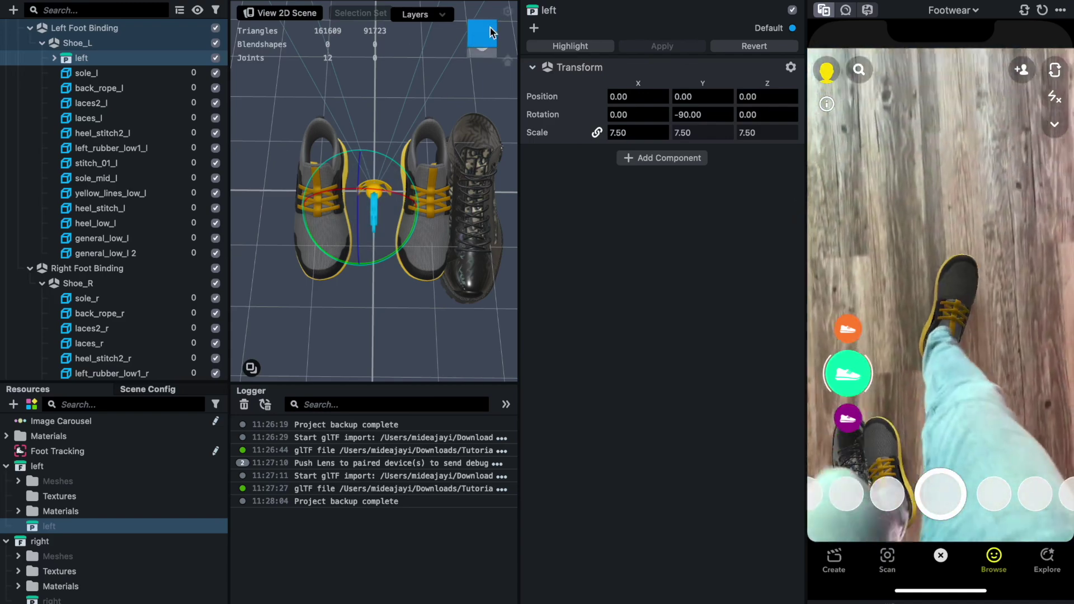
pyautogui.press('w')
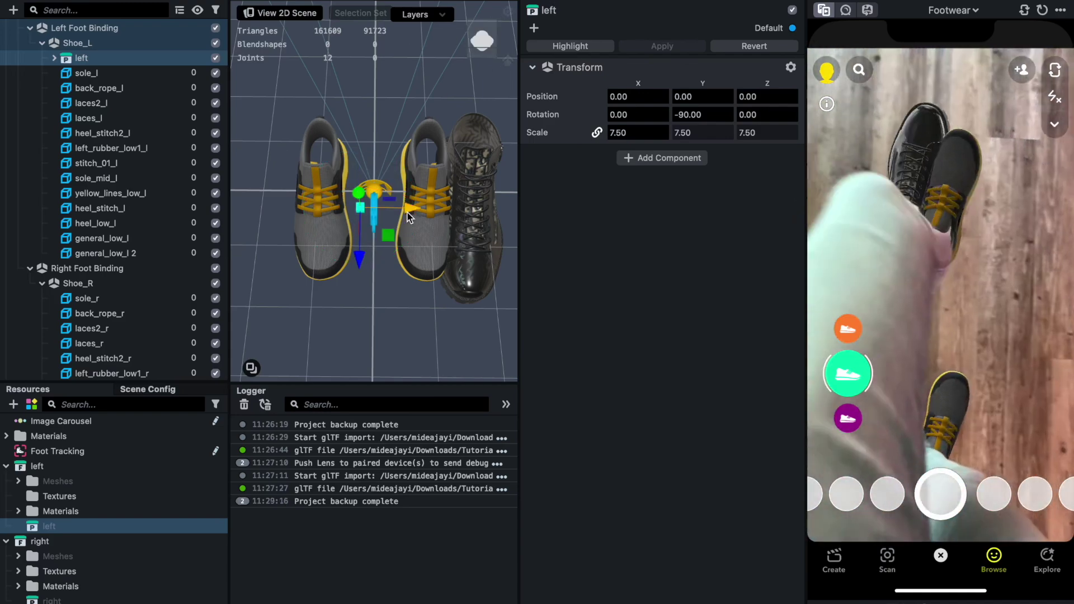
pyautogui.moveTo(409, 214); pyautogui.dragTo(368, 210)
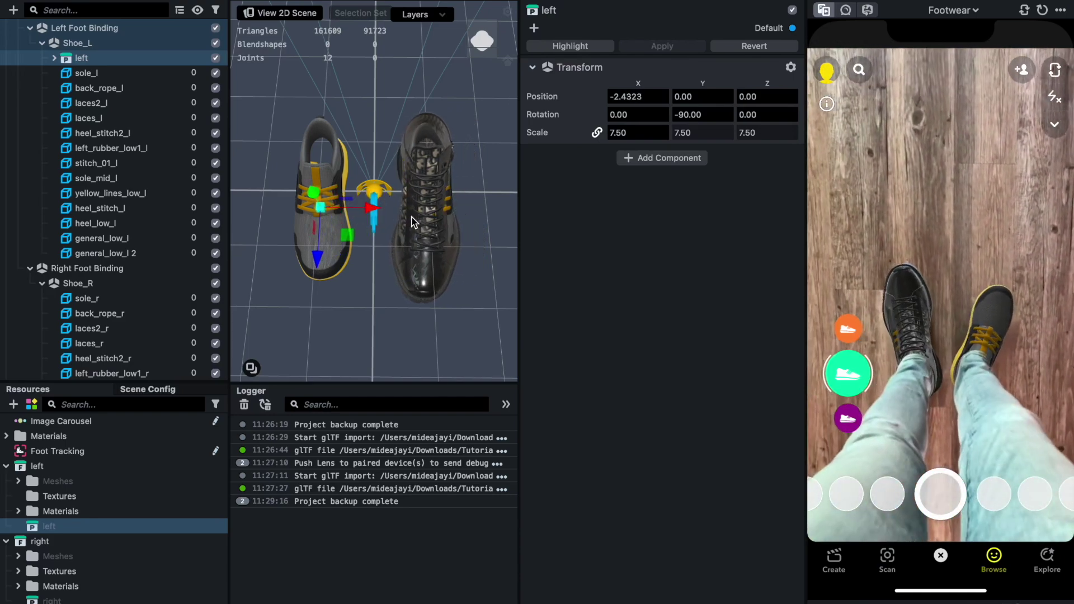
pyautogui.click(481, 38)
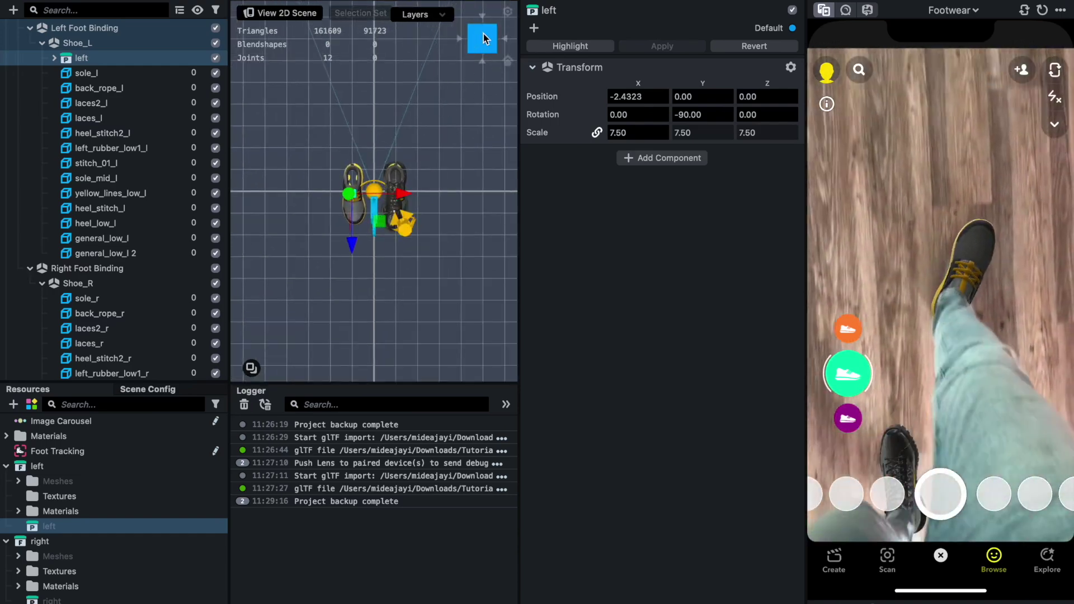
pyautogui.scroll(5, 402, 173)
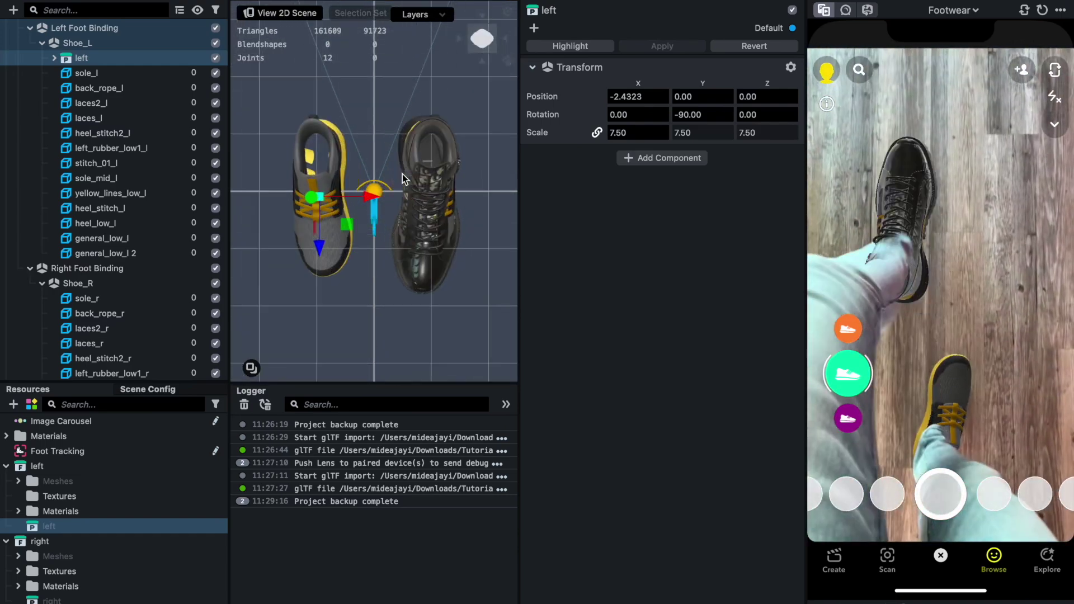
pyautogui.scroll(-1, 401, 174)
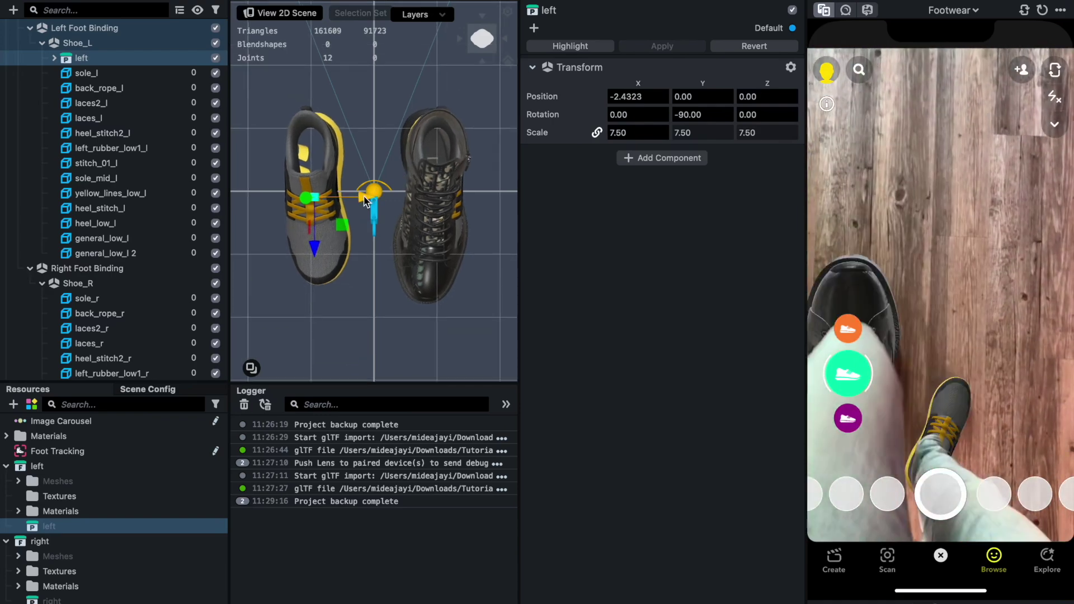
pyautogui.click(367, 200)
pyautogui.moveTo(367, 200); pyautogui.dragTo(363, 200)
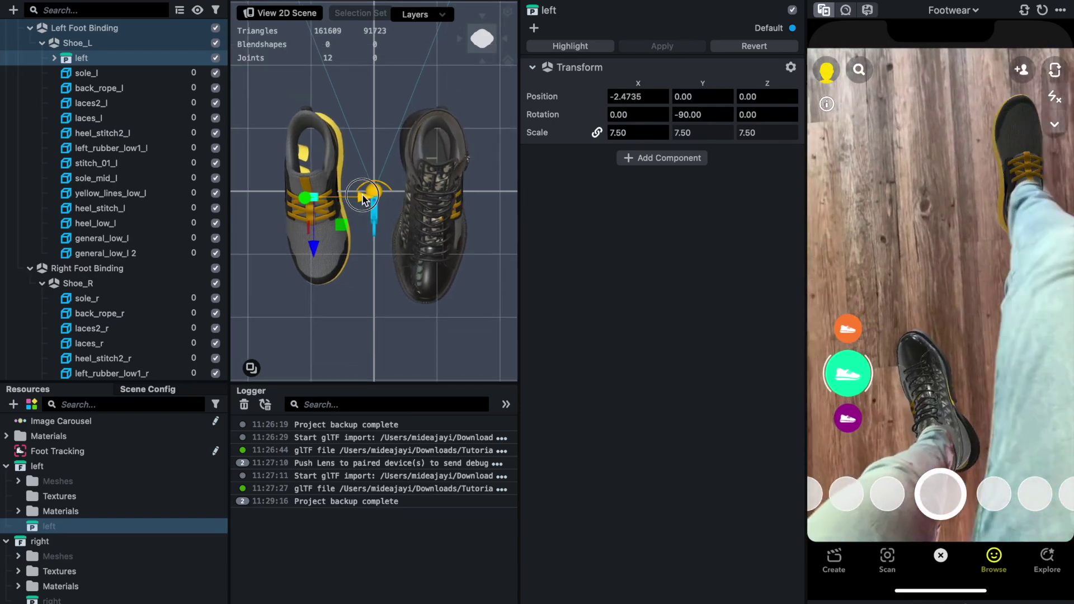
pyautogui.press('super+z')
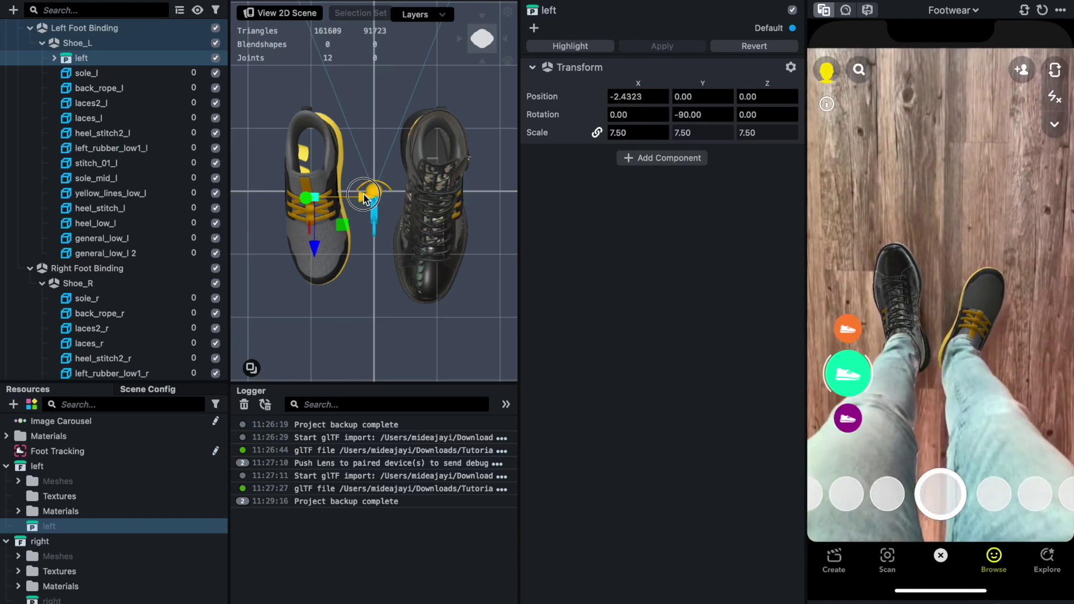
pyautogui.keyDown('alt'); pyautogui.moveTo(364, 232); pyautogui.dragTo(474, 187); pyautogui.keyUp('alt')
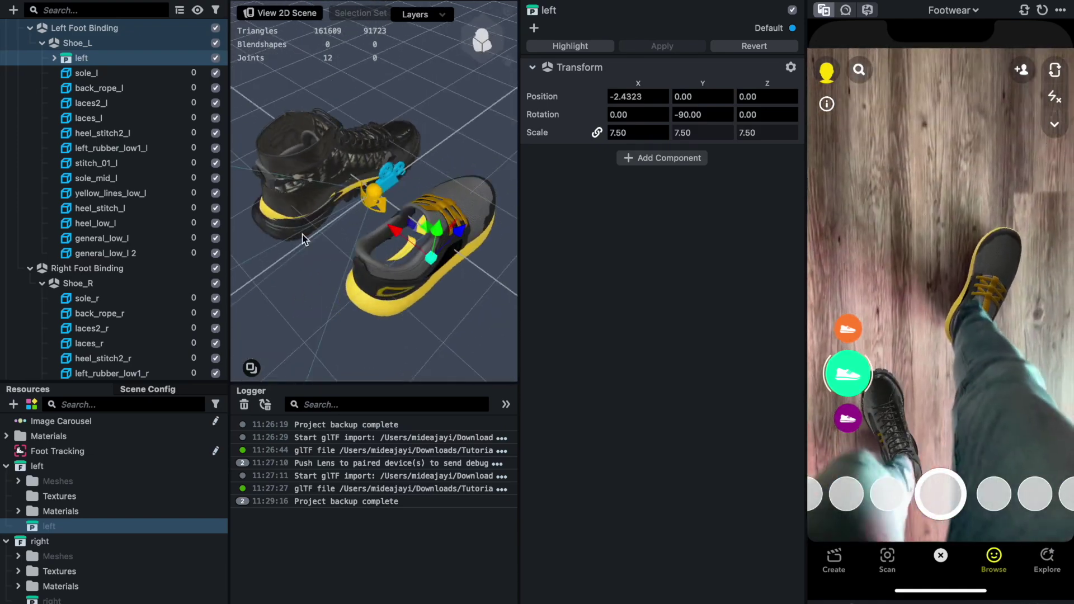
pyautogui.keyDown('alt'); pyautogui.moveTo(305, 237); pyautogui.dragTo(404, 204); pyautogui.keyUp('alt')
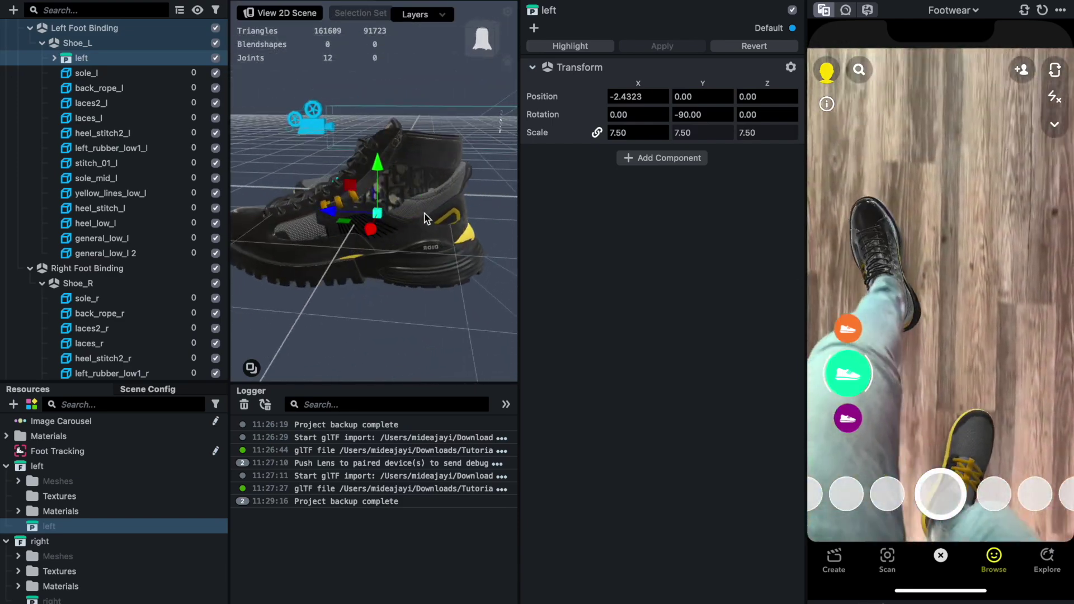
pyautogui.keyDown('alt'); pyautogui.moveTo(435, 226); pyautogui.dragTo(338, 197); pyautogui.keyUp('alt')
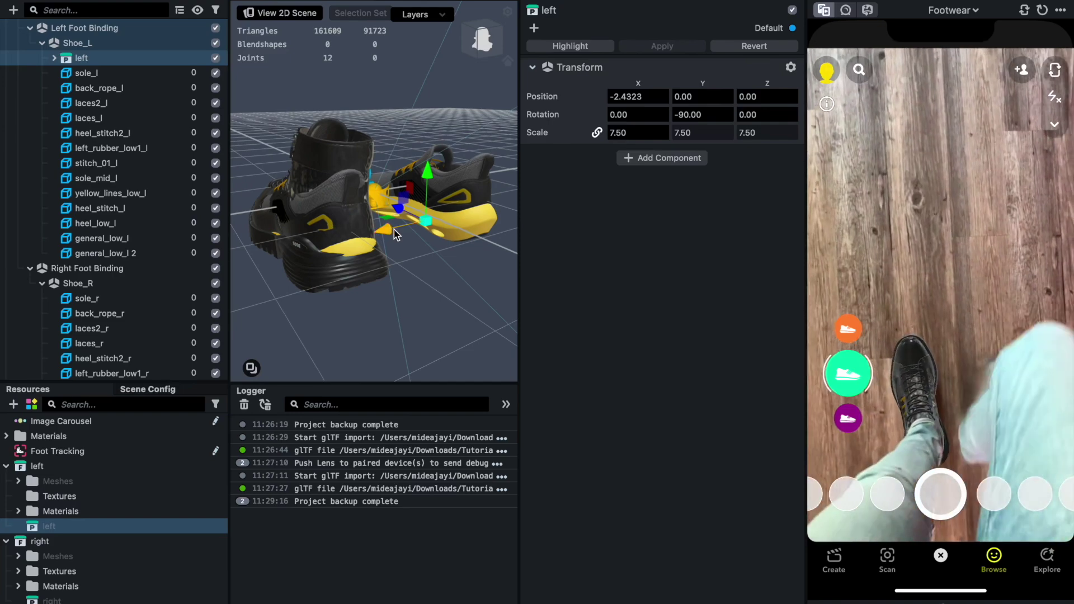
# Delete the 13 sneaker meshes, sole_l through general_low_l 2, from Shoe_L and check the boot
pyautogui.click(130, 76)
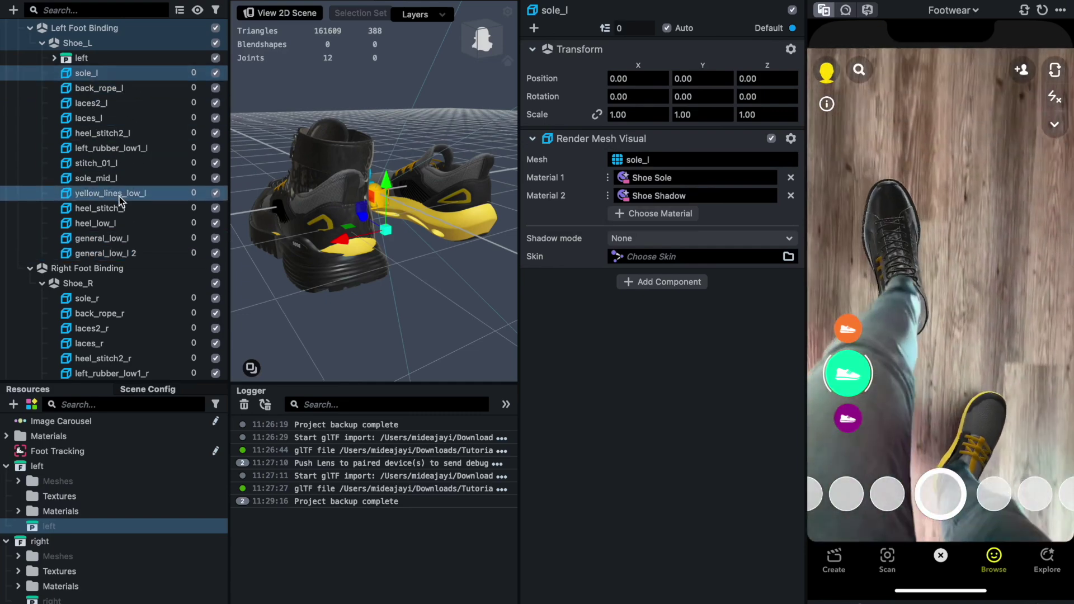
pyautogui.keyDown('shift'); pyautogui.click(114, 253); pyautogui.keyUp('shift')
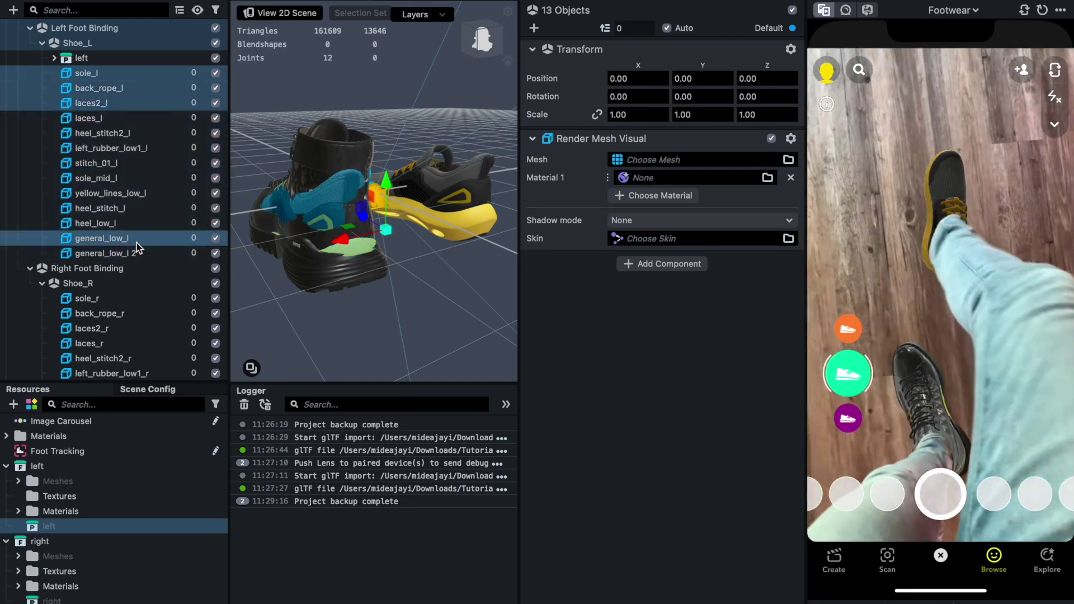
pyautogui.press('Delete')
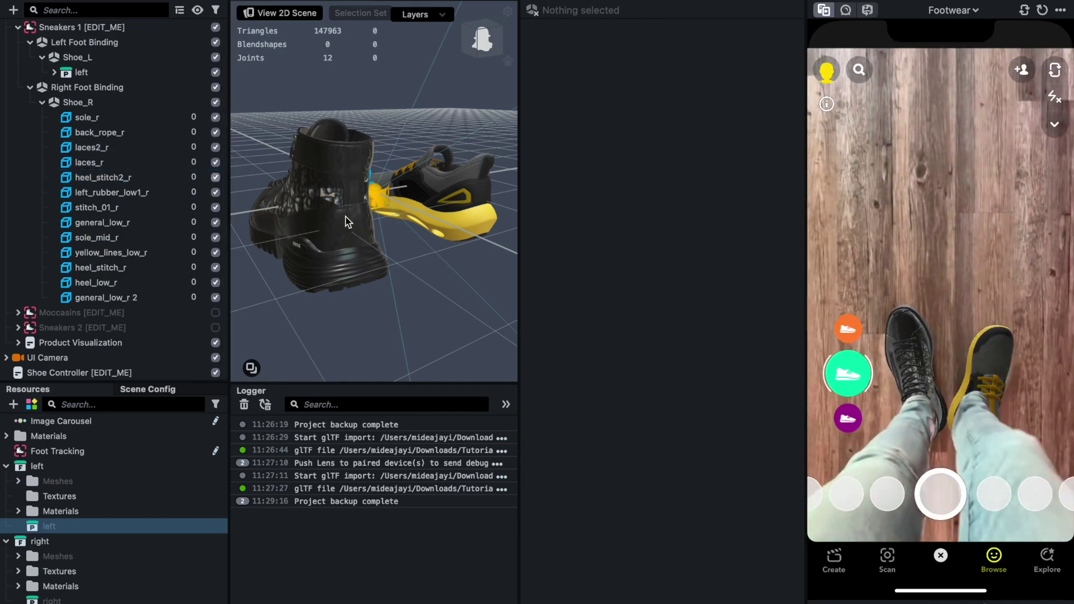
pyautogui.moveTo(344, 215); pyautogui.dragTo(481, 224, button='middle')
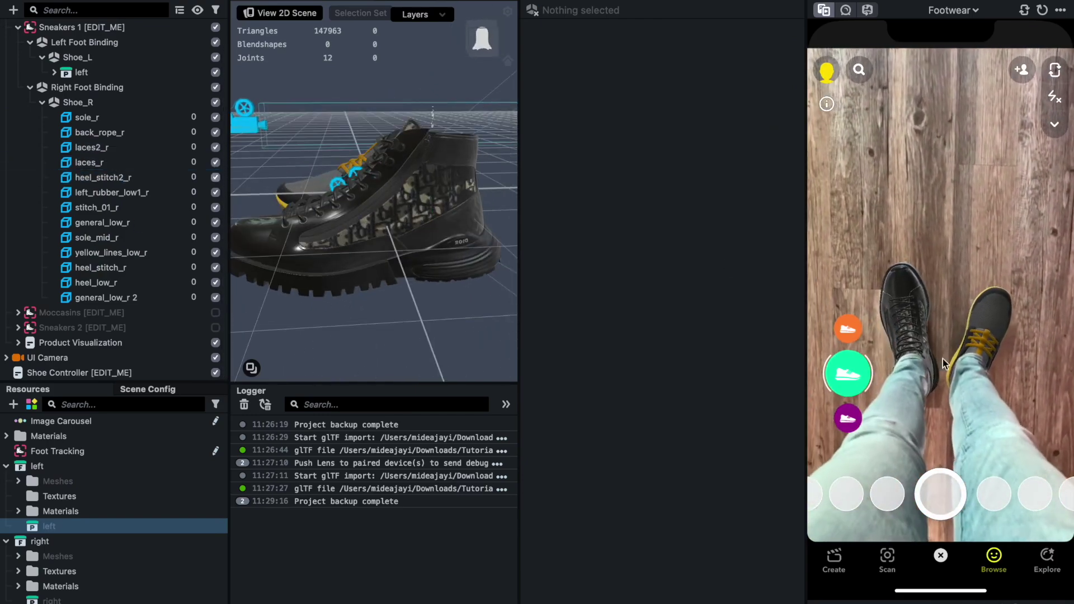
pyautogui.moveTo(371, 260); pyautogui.dragTo(271, 213, button='middle')
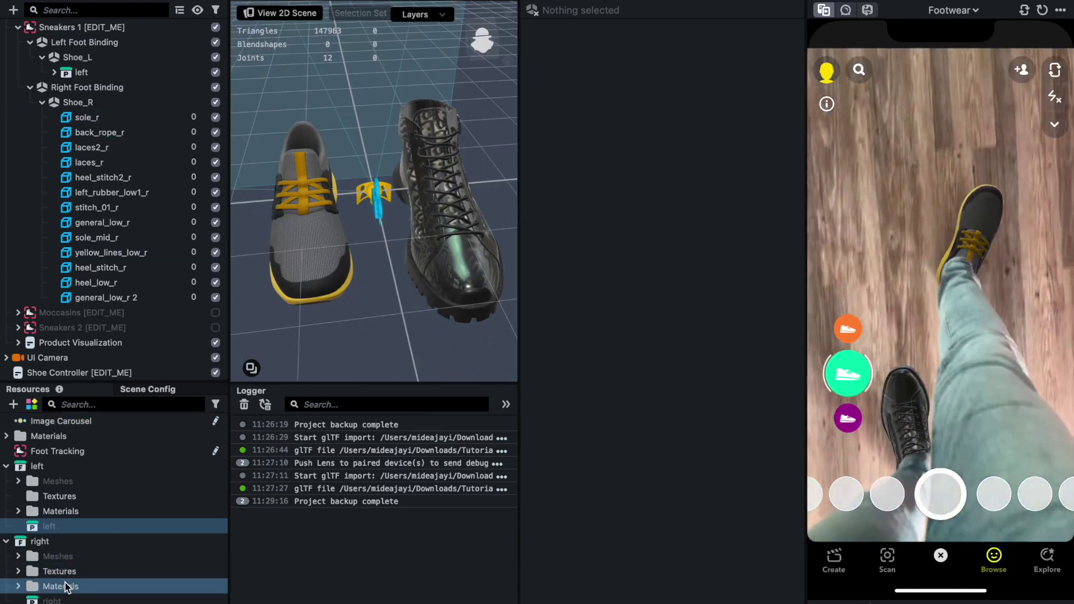
pyautogui.click(75, 600)
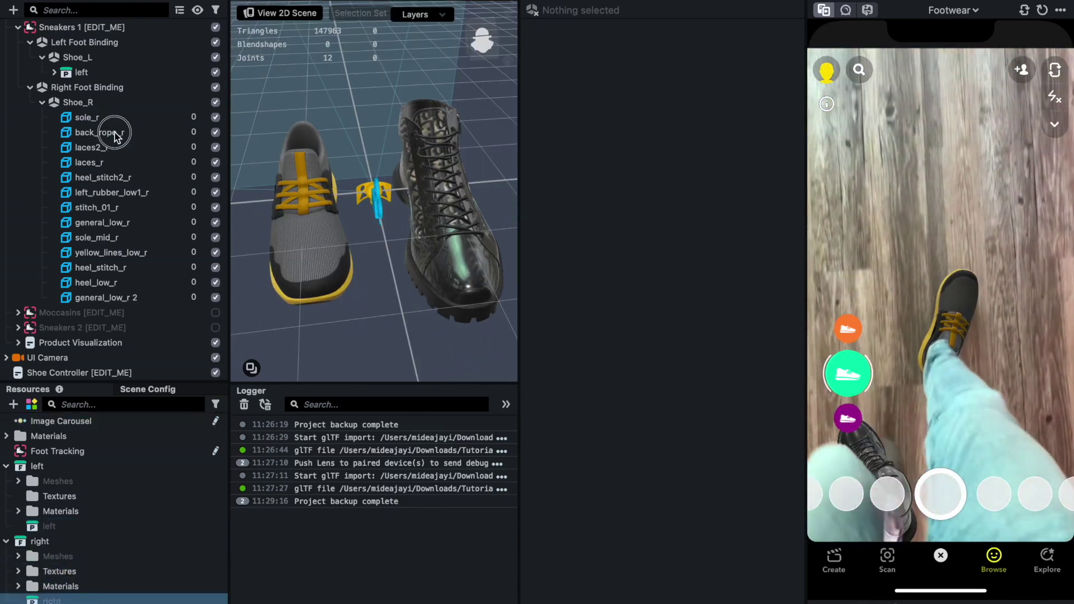
# Place the right boot model into the scene directly under Shoe_R
pyautogui.click(132, 116)
pyautogui.moveTo(76, 515); pyautogui.dragTo(90, 117)
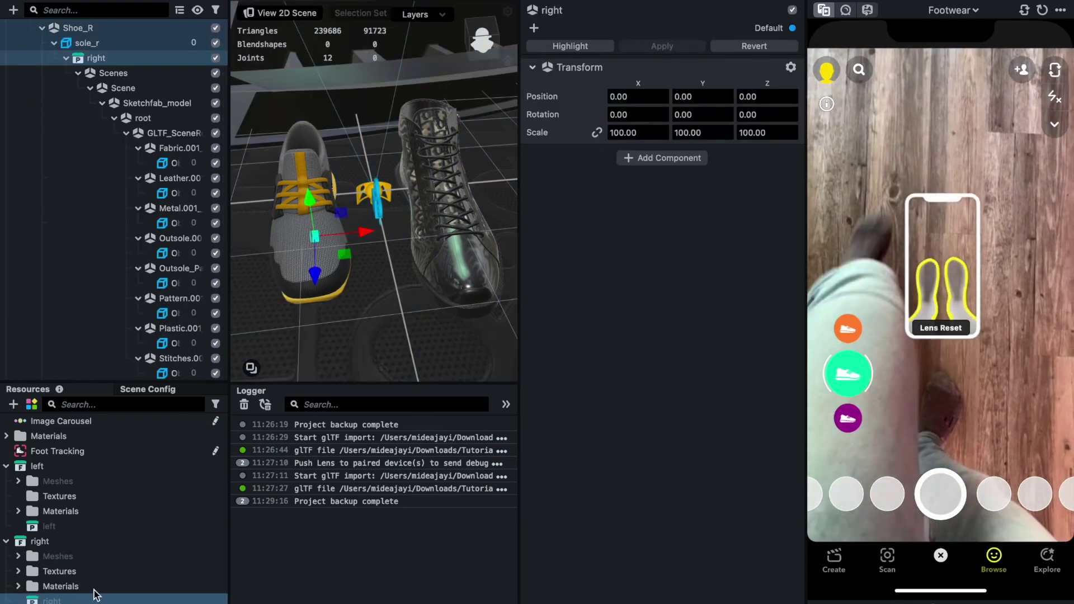
pyautogui.scroll(3, 141, 208)
pyautogui.click(70, 162)
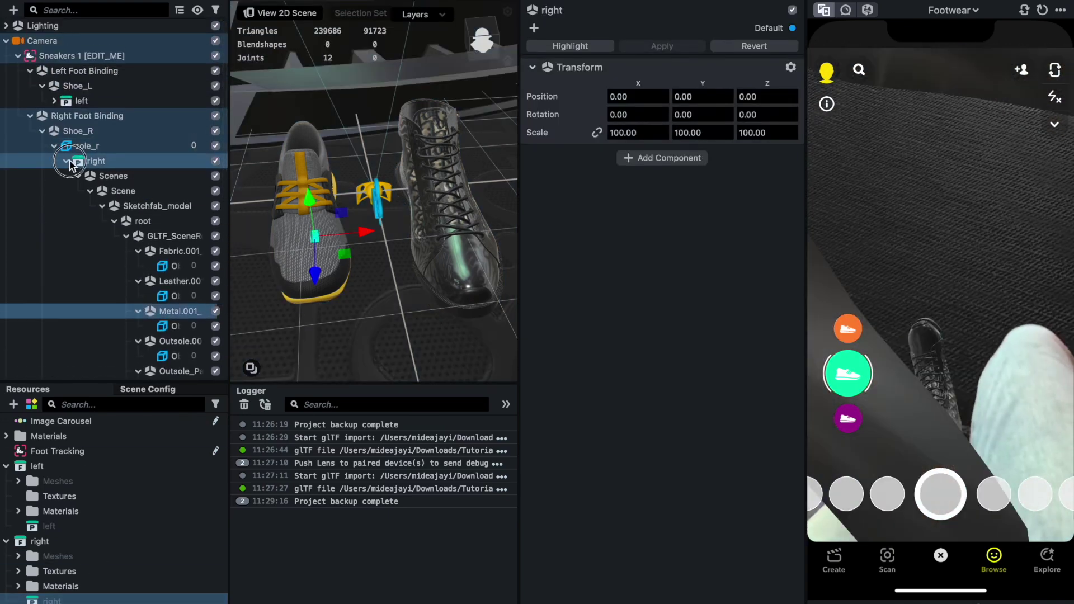
pyautogui.click(118, 162)
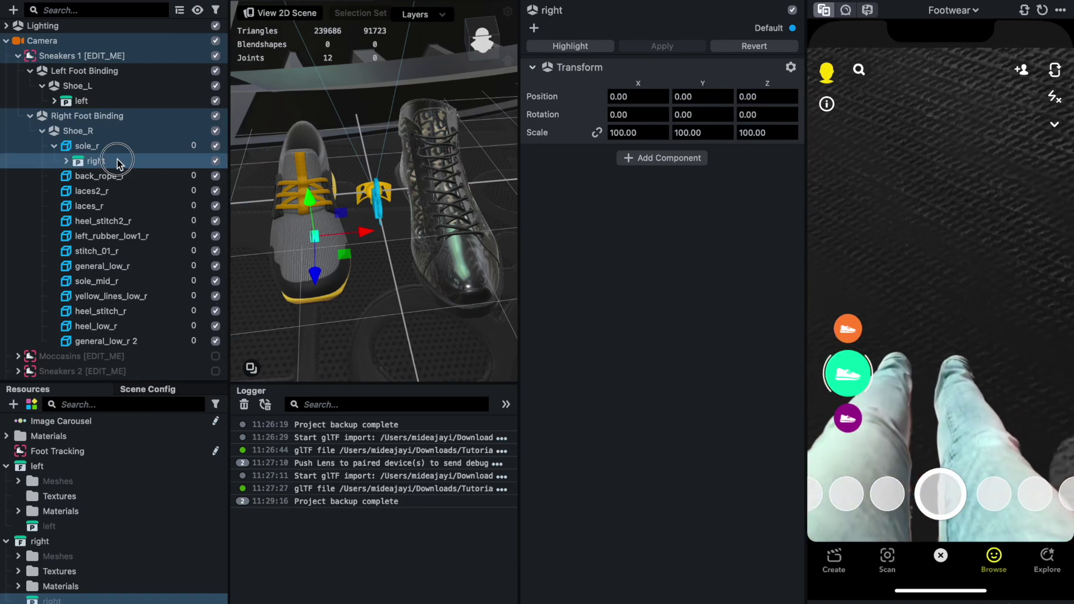
pyautogui.moveTo(118, 162); pyautogui.dragTo(96, 144)
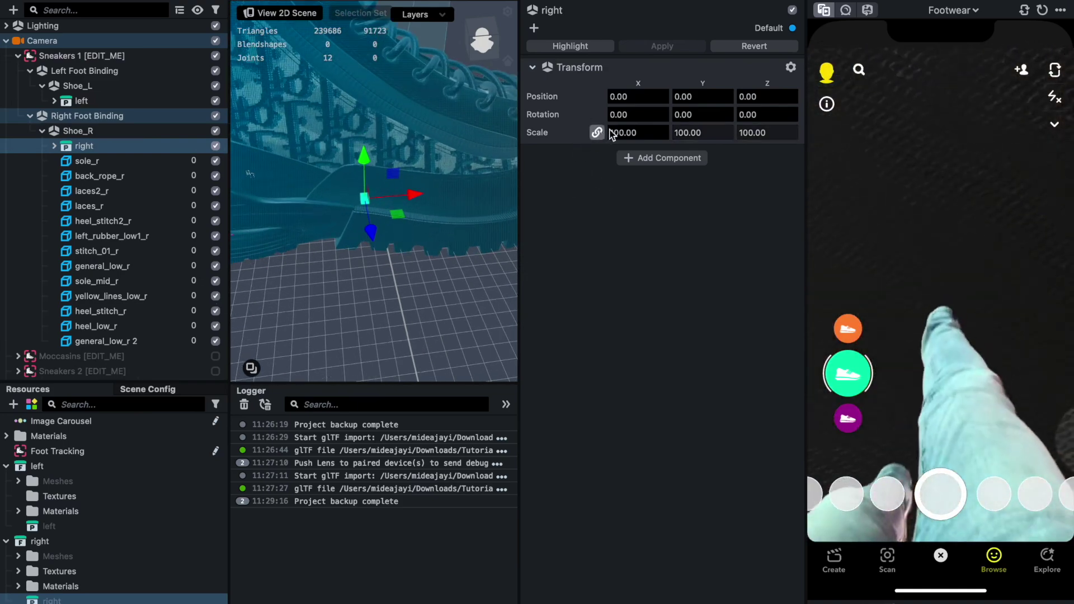
# Scale the right boot uniformly to 7.50 and view both shoes
pyautogui.click(643, 133)
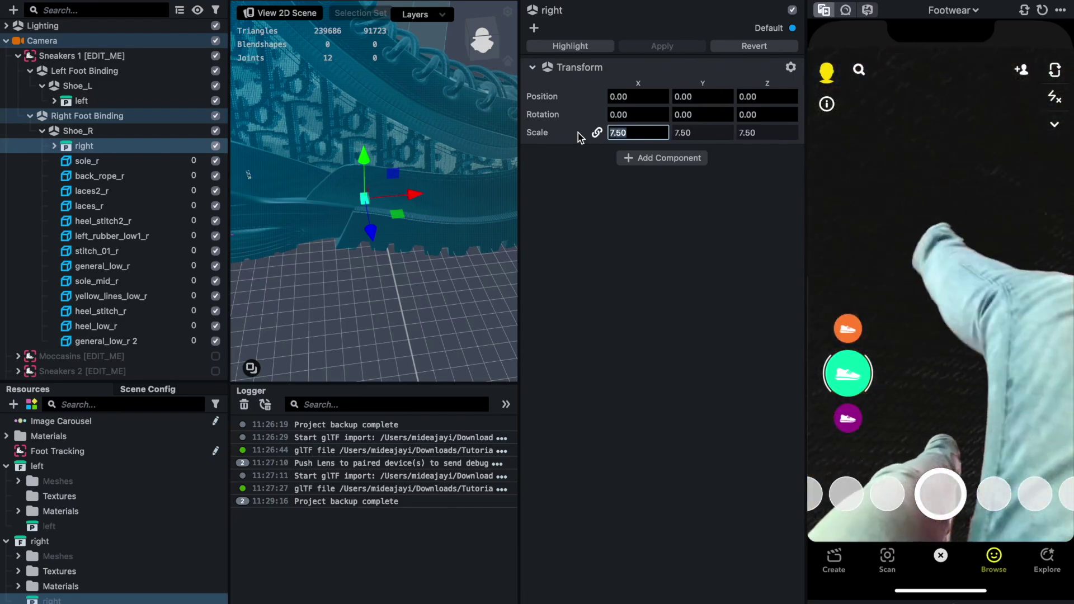
pyautogui.scroll(10, 425, 197)
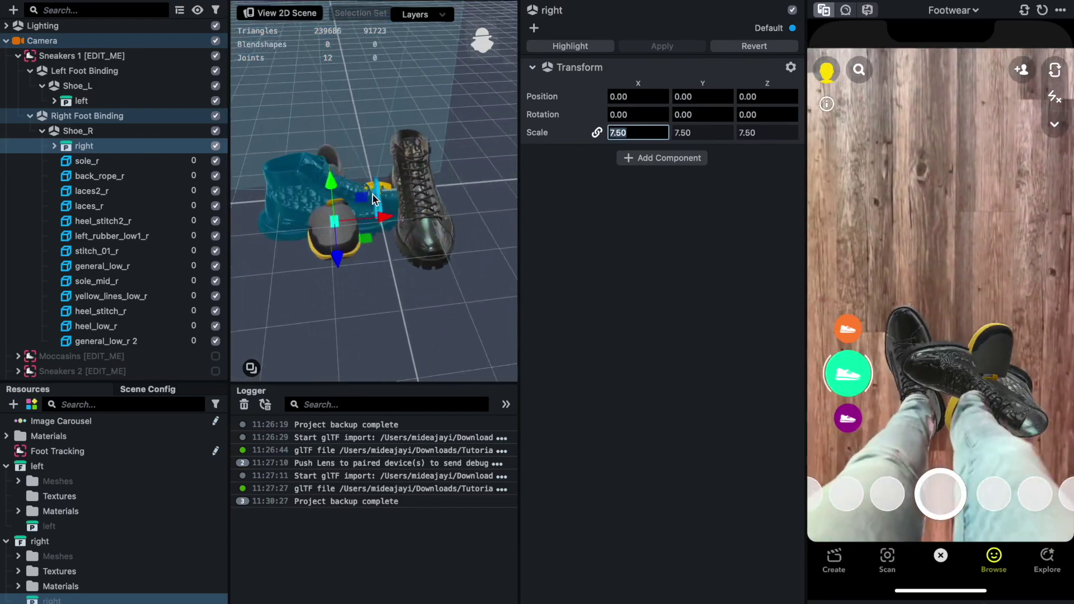
pyautogui.click(458, 193)
pyautogui.keyDown('alt'); pyautogui.moveTo(457, 194); pyautogui.dragTo(425, 185); pyautogui.keyUp('alt')
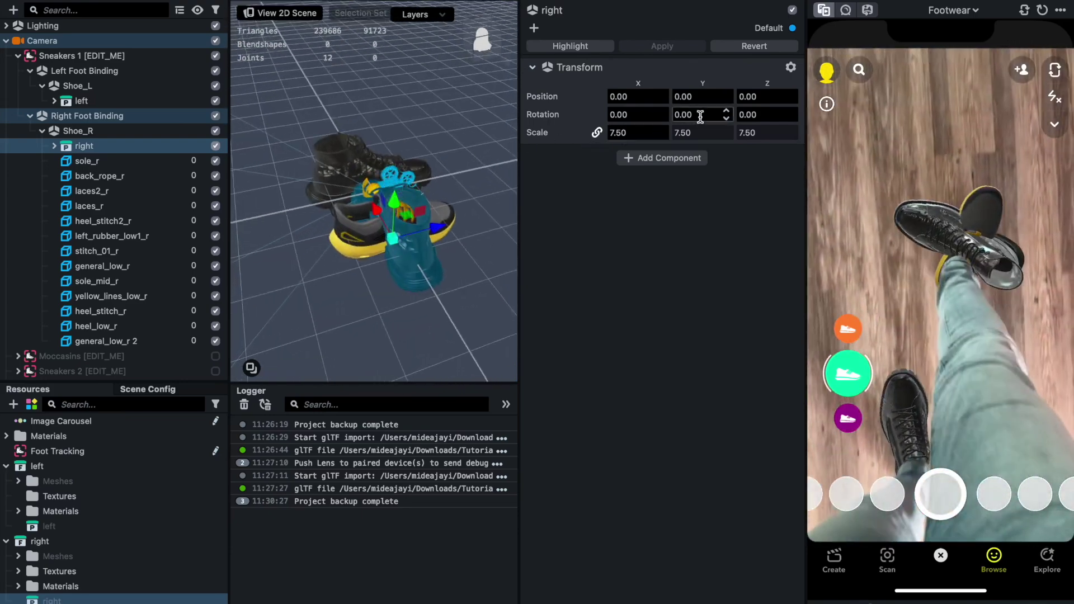
# Rotate the right boot to -90 around Y and orbit to check its orientation
pyautogui.click(700, 115)
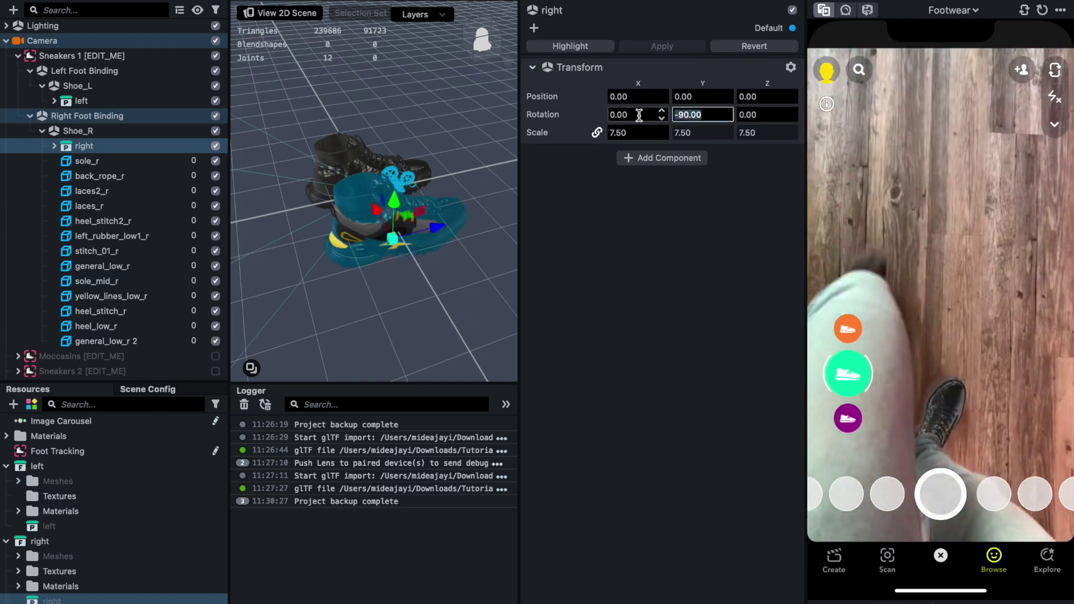
pyautogui.keyDown('alt'); pyautogui.moveTo(376, 263); pyautogui.dragTo(423, 292); pyautogui.keyUp('alt')
pyautogui.scroll(10, 423, 236)
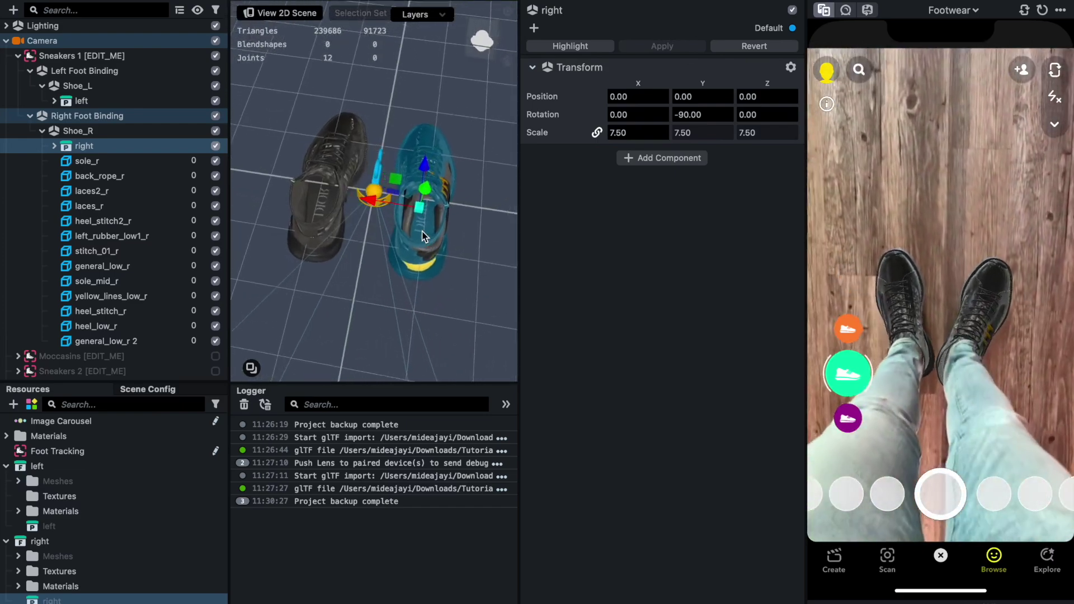
pyautogui.keyDown('alt'); pyautogui.moveTo(423, 236); pyautogui.dragTo(356, 192); pyautogui.keyUp('alt')
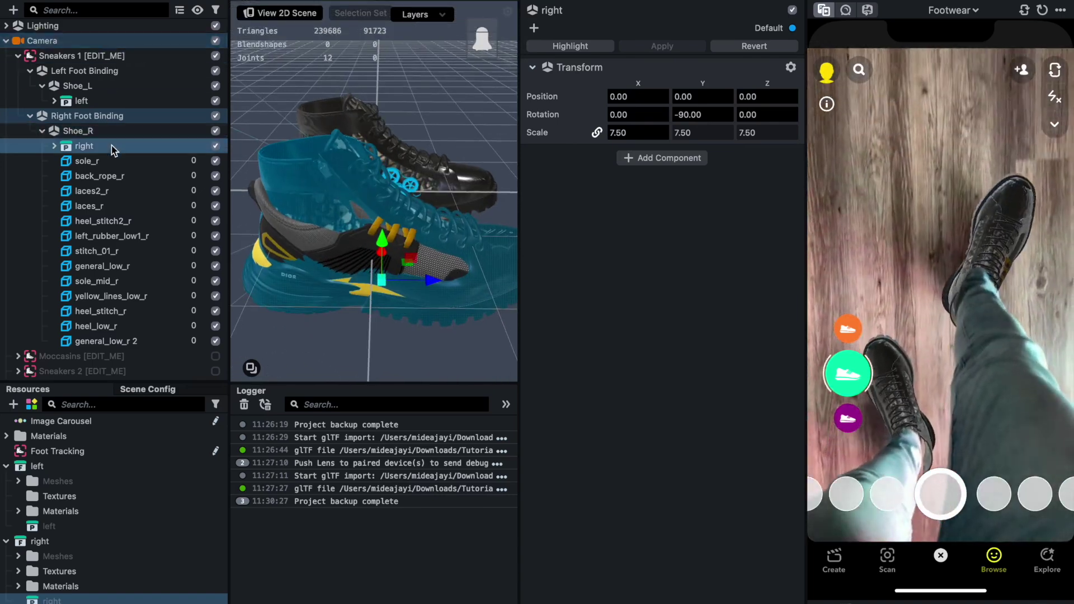
pyautogui.click(115, 160)
pyautogui.click(128, 146)
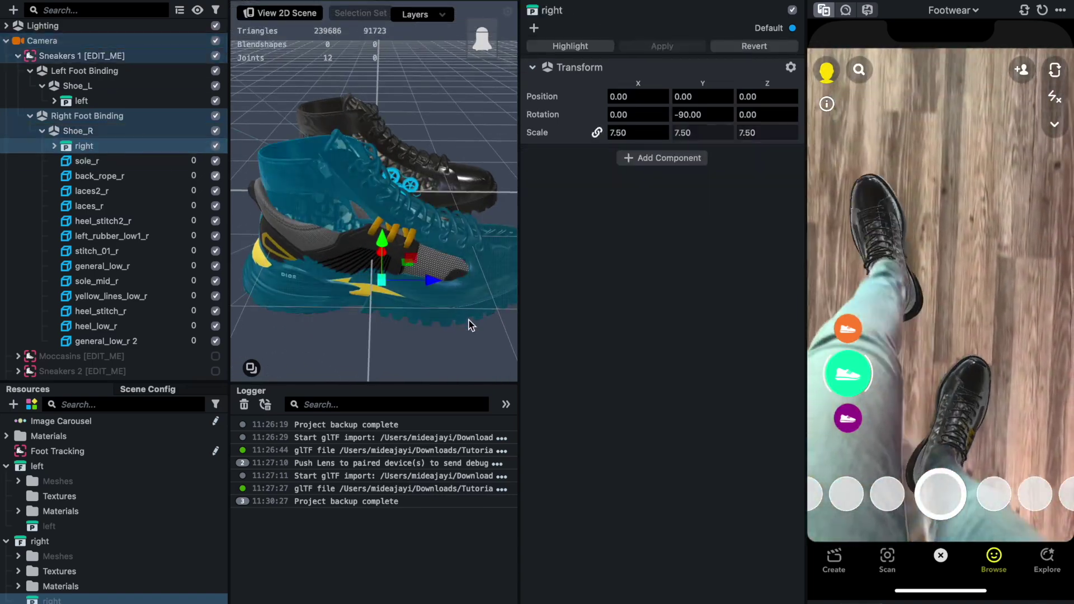
pyautogui.keyDown('alt'); pyautogui.moveTo(469, 319); pyautogui.dragTo(508, 324); pyautogui.keyUp('alt')
pyautogui.moveTo(392, 313); pyautogui.dragTo(416, 382)
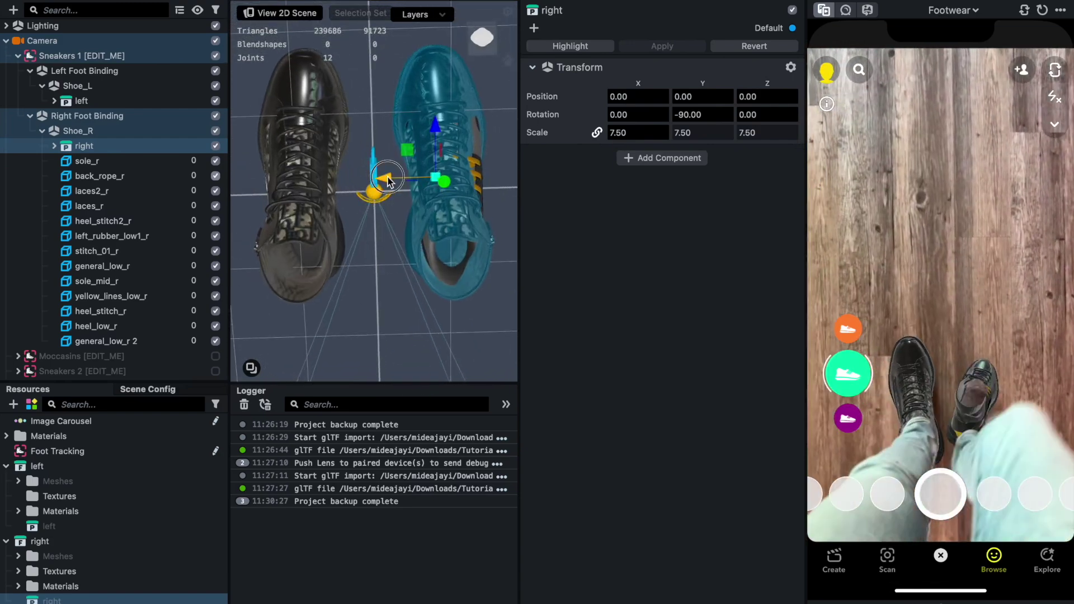
# Set the right boot's X position to 0
pyautogui.moveTo(387, 180); pyautogui.dragTo(390, 180)
pyautogui.click(638, 96)
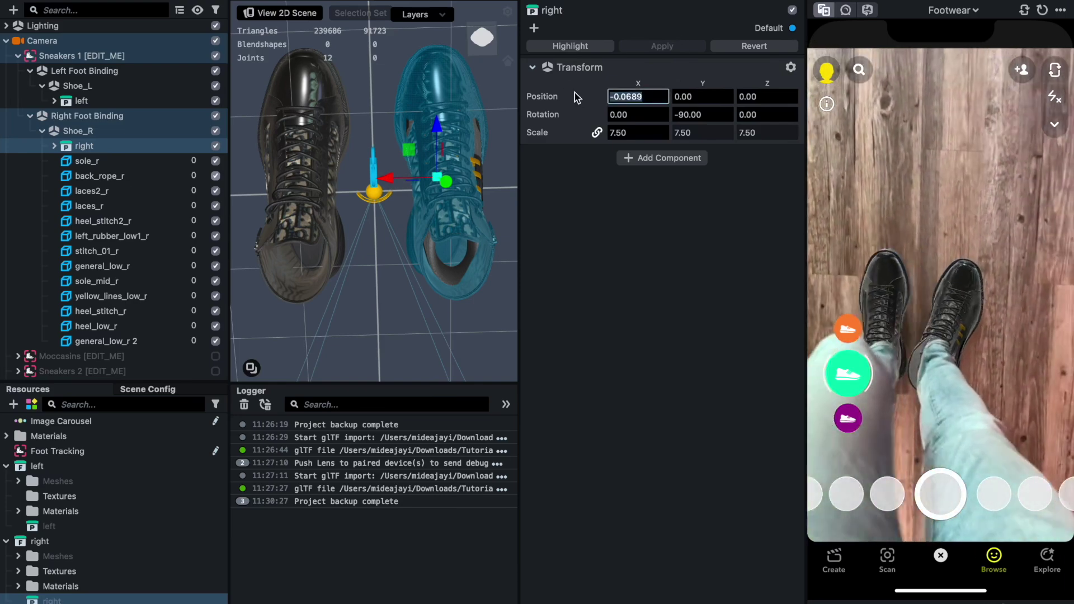
pyautogui.write('0')
pyautogui.press('Return')
pyautogui.moveTo(491, 300); pyautogui.dragTo(459, 335)
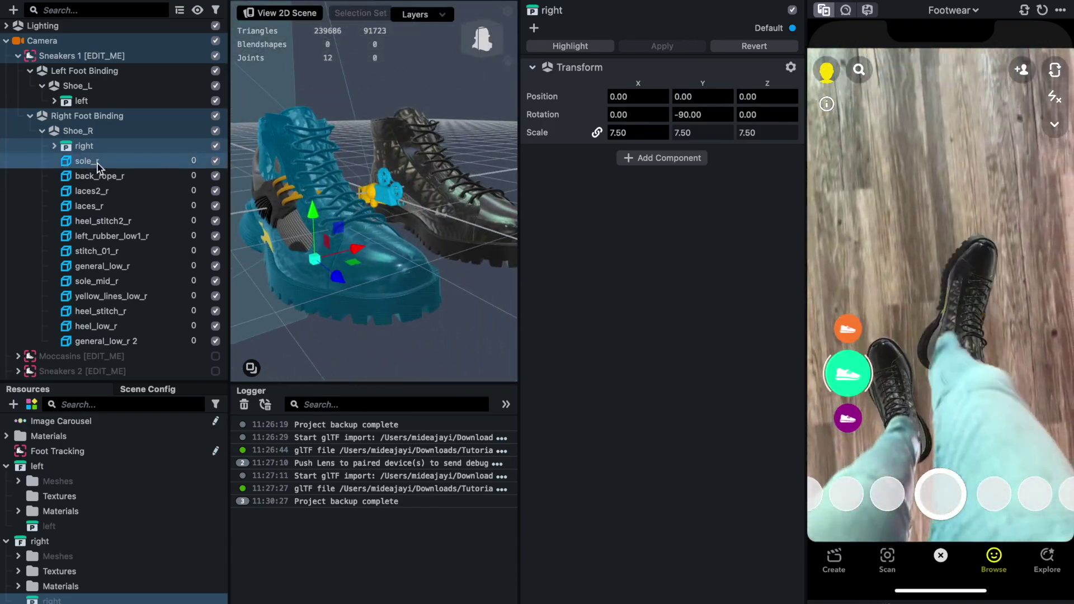
# Delete the 13 sneaker meshes, sole_r through general_low_r 2, from Shoe_R
pyautogui.click(97, 163)
pyautogui.scroll(-2, 110, 274)
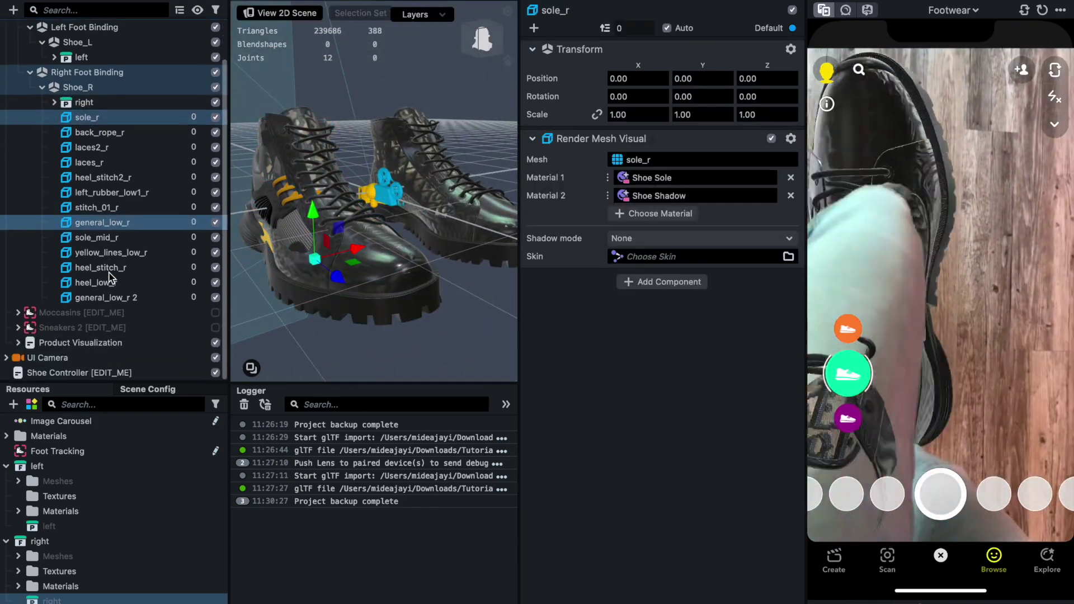
pyautogui.keyDown('shift'); pyautogui.click(115, 297); pyautogui.keyUp('shift')
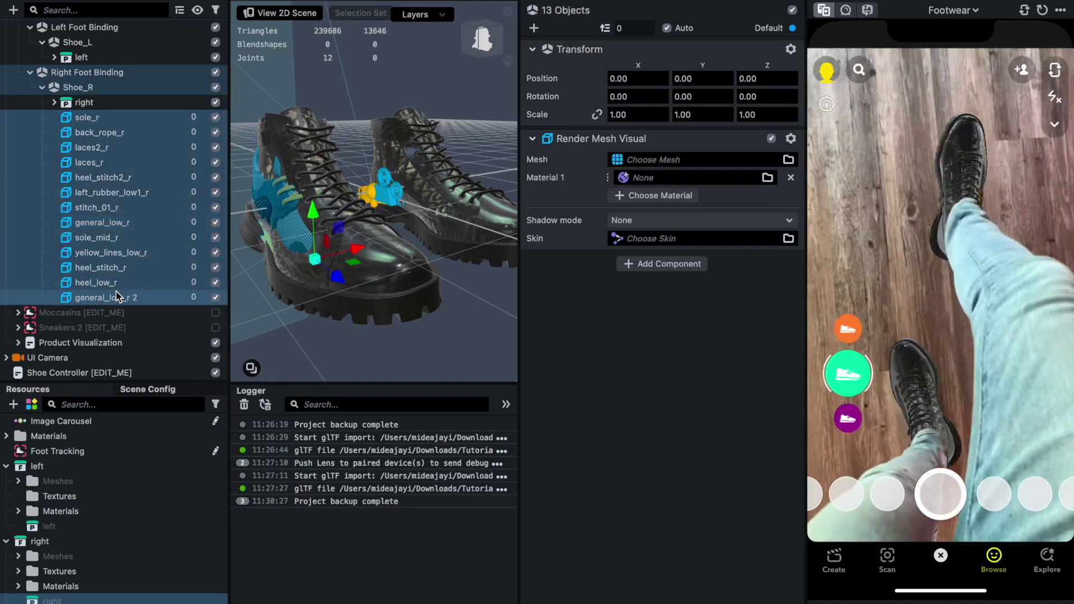
pyautogui.press('Delete')
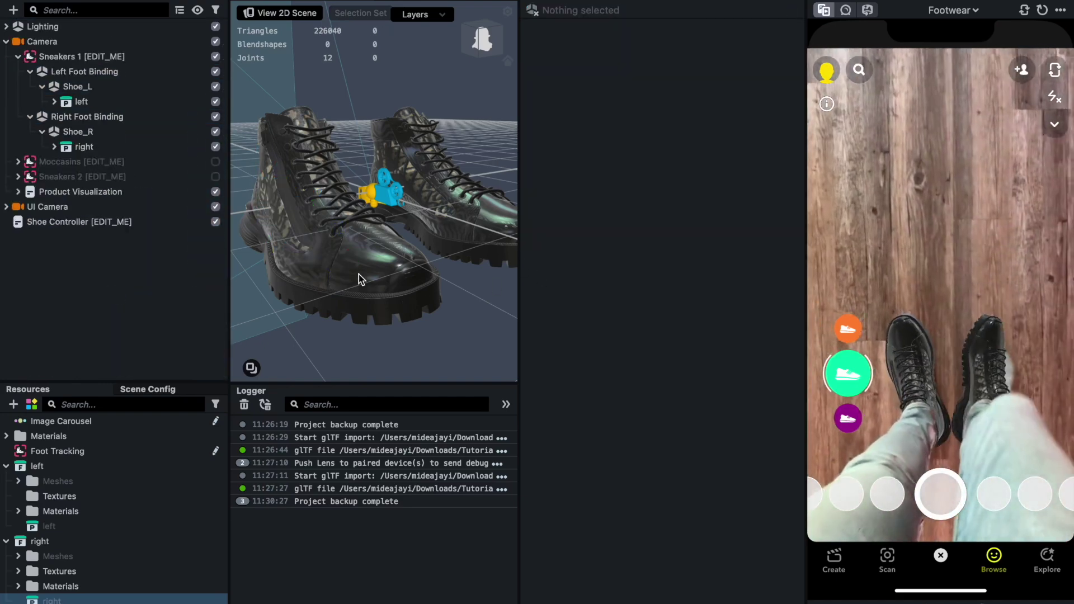
pyautogui.moveTo(359, 278); pyautogui.dragTo(451, 311)
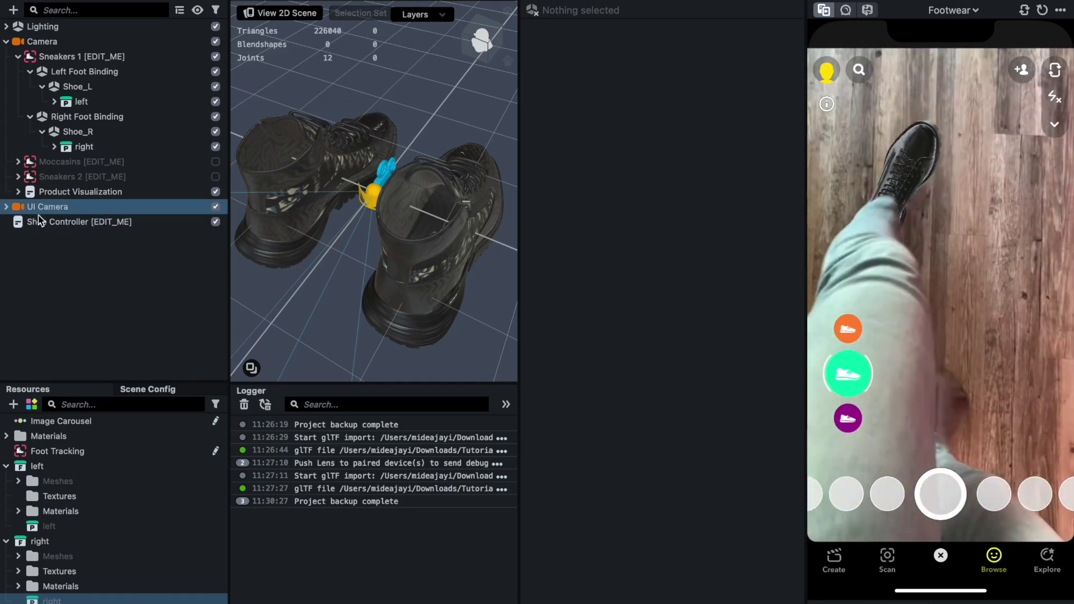
# Uncheck the UI Camera's enable box and close the Lens Performance summary
pyautogui.click(81, 208)
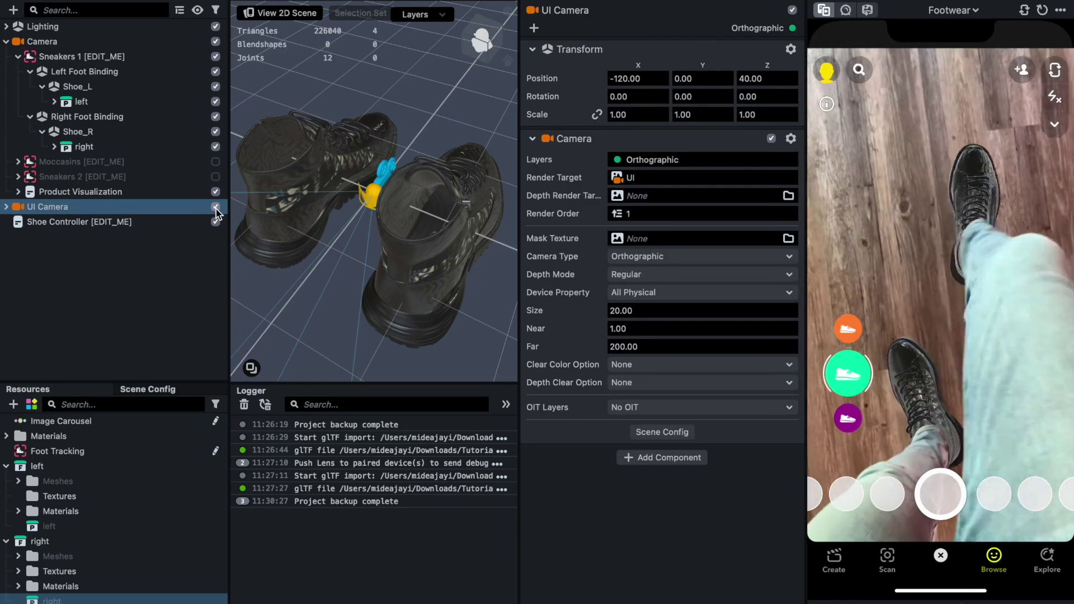
pyautogui.click(216, 207)
pyautogui.click(199, 233)
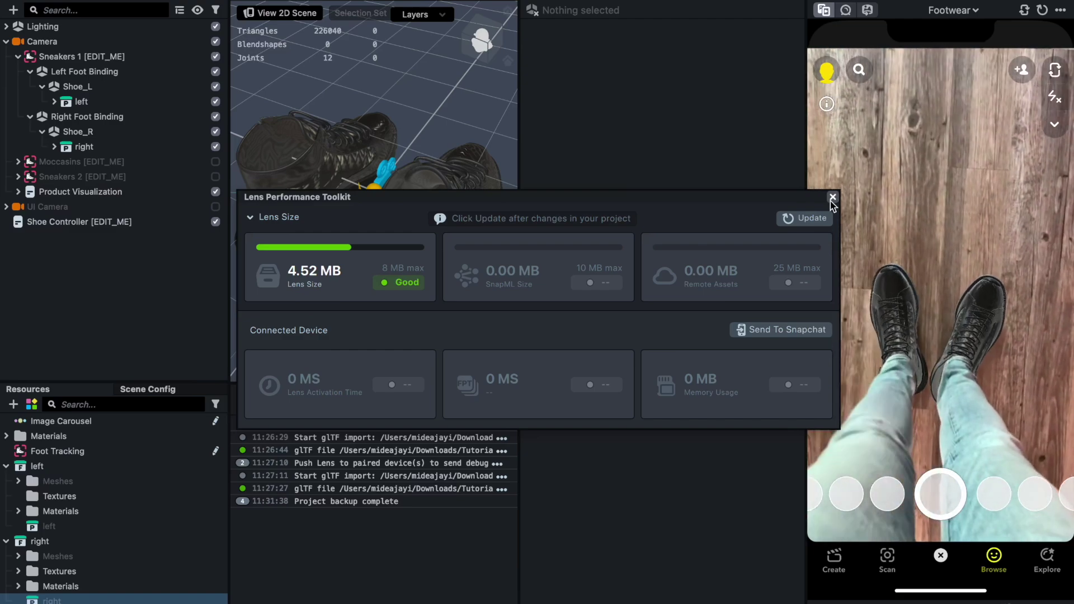
pyautogui.click(832, 197)
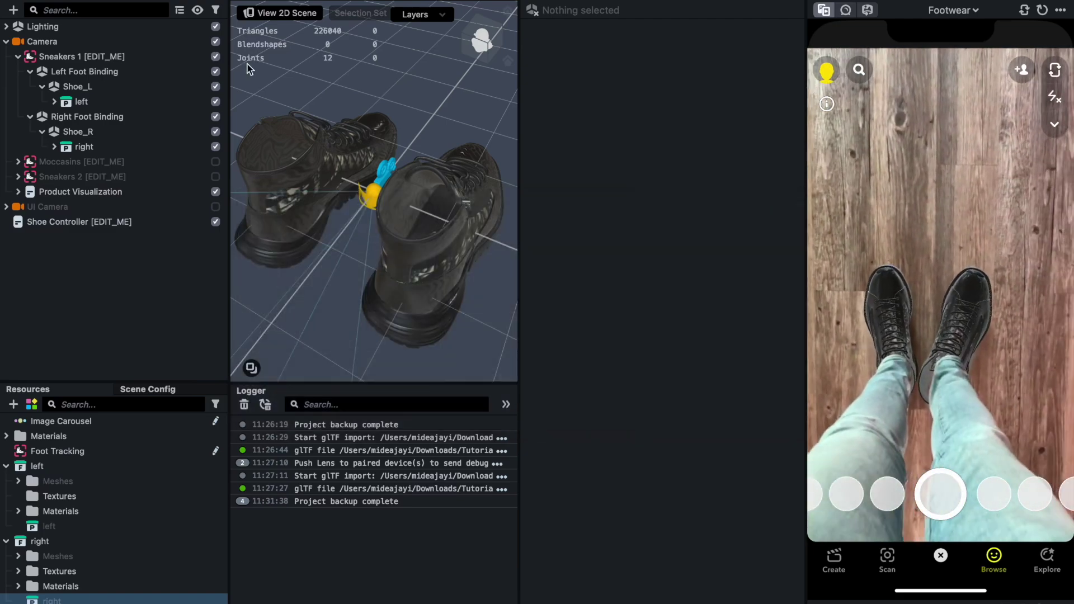
# Change the Lens Name in Project Info to 'Dior sneakers' and apply it
pyautogui.click(223, 2)
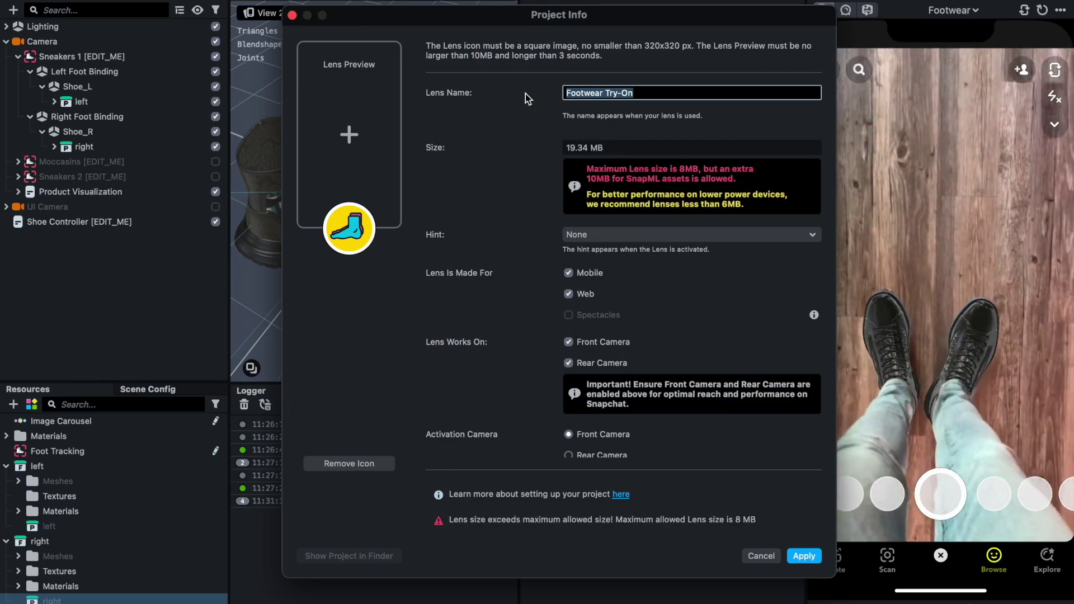
pyautogui.write('D')
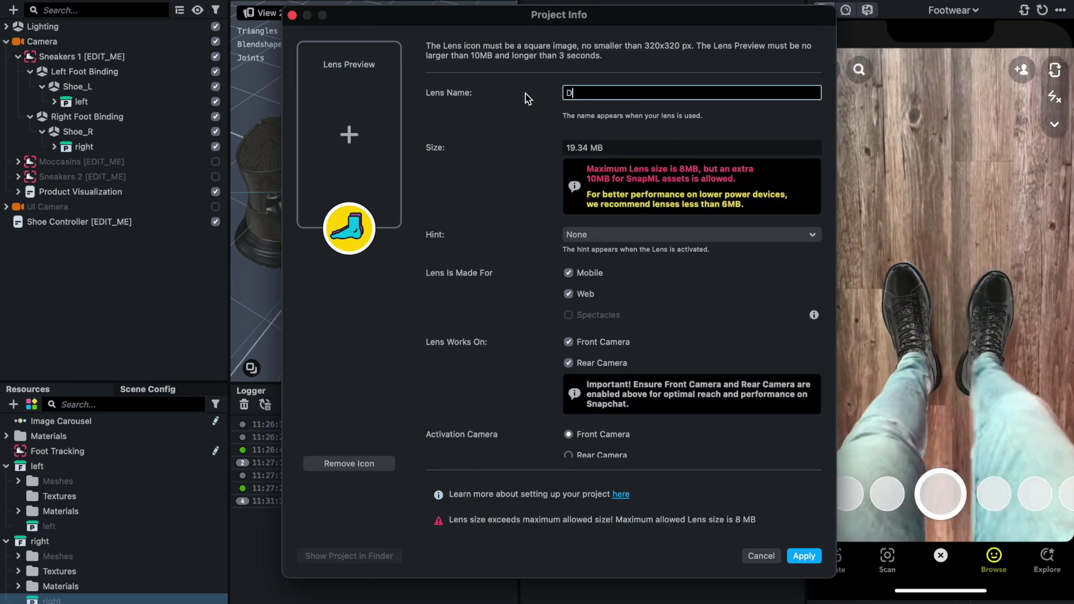
pyautogui.write('ior sh')
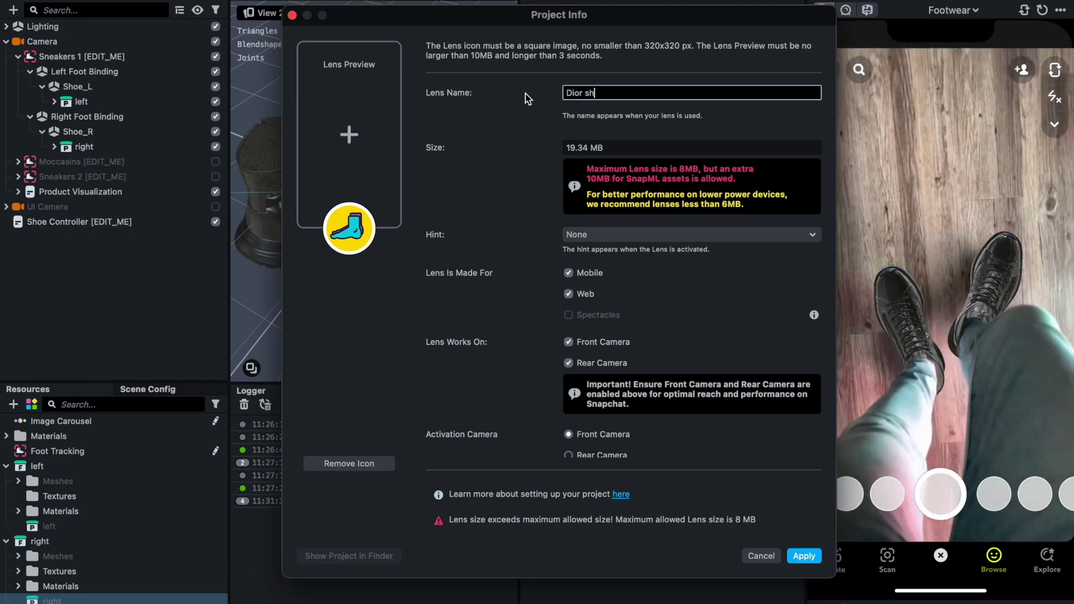
pyautogui.press('BackSpace')
pyautogui.write('nea')
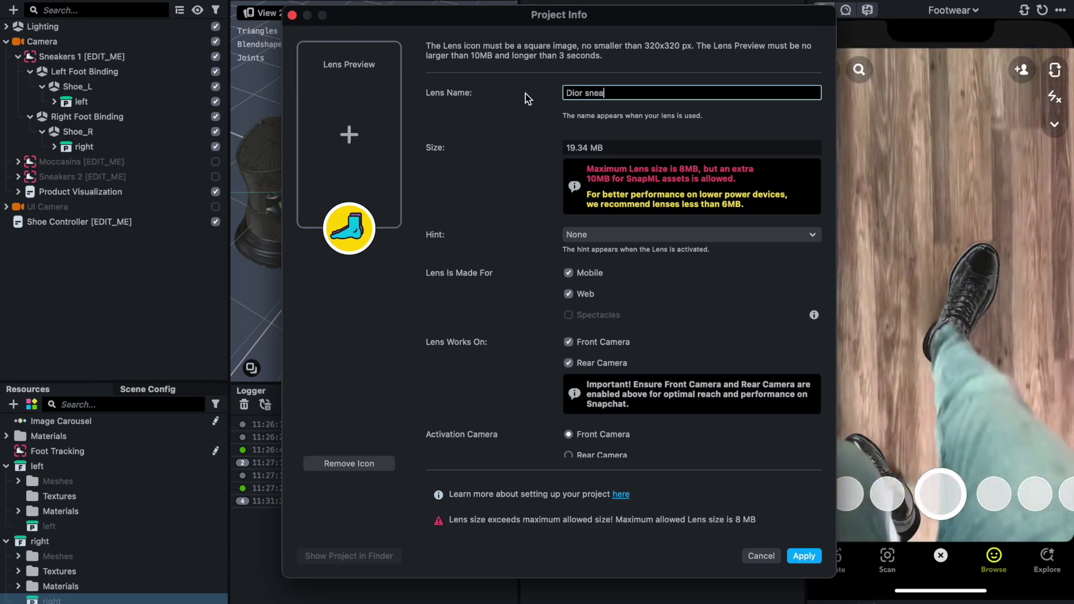
pyautogui.write('kers')
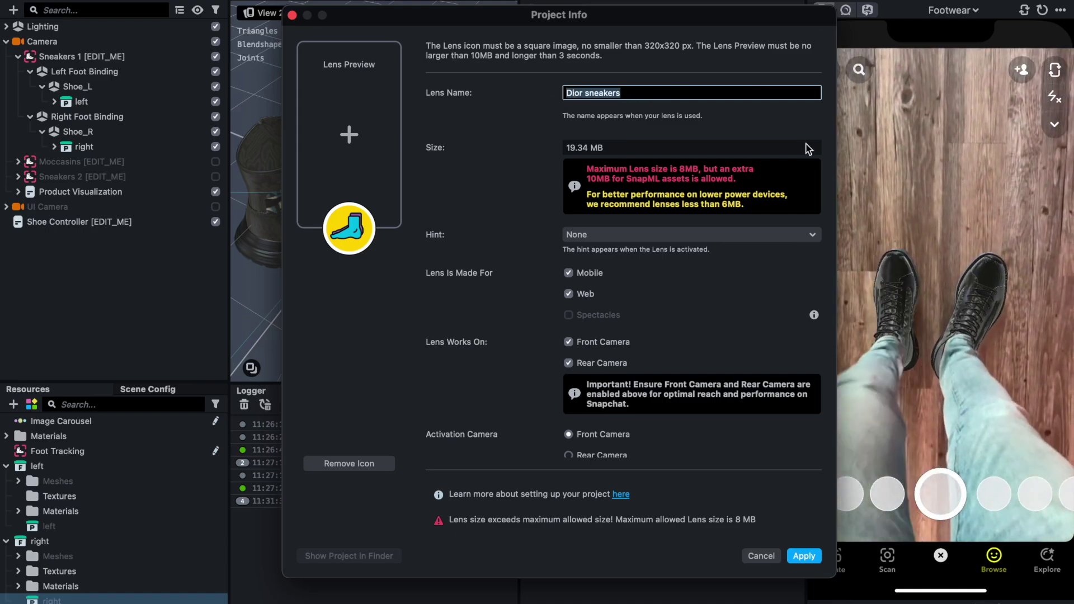
pyautogui.click(800, 557)
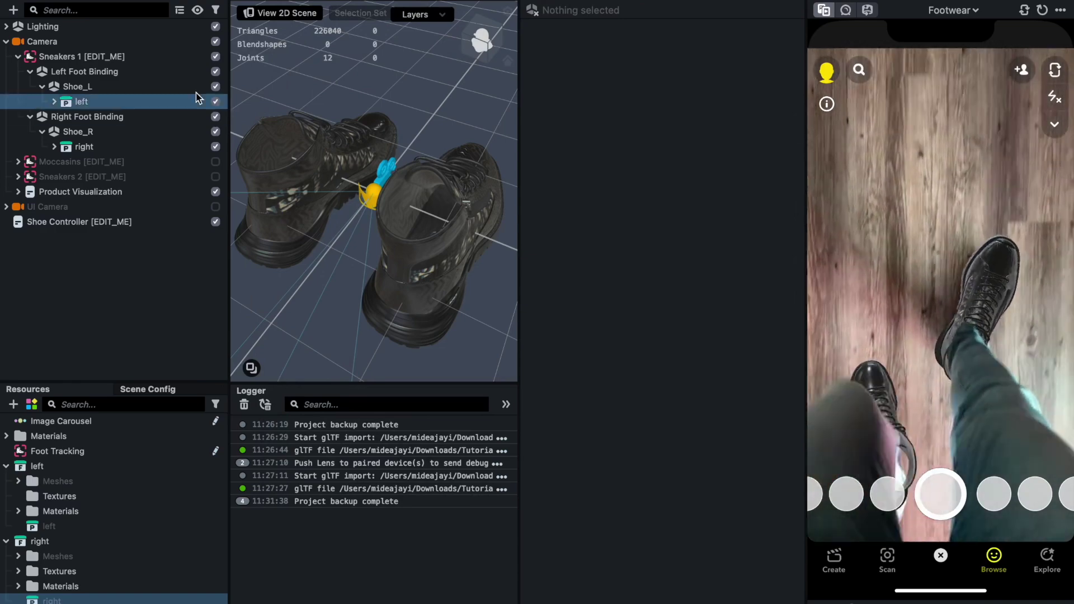